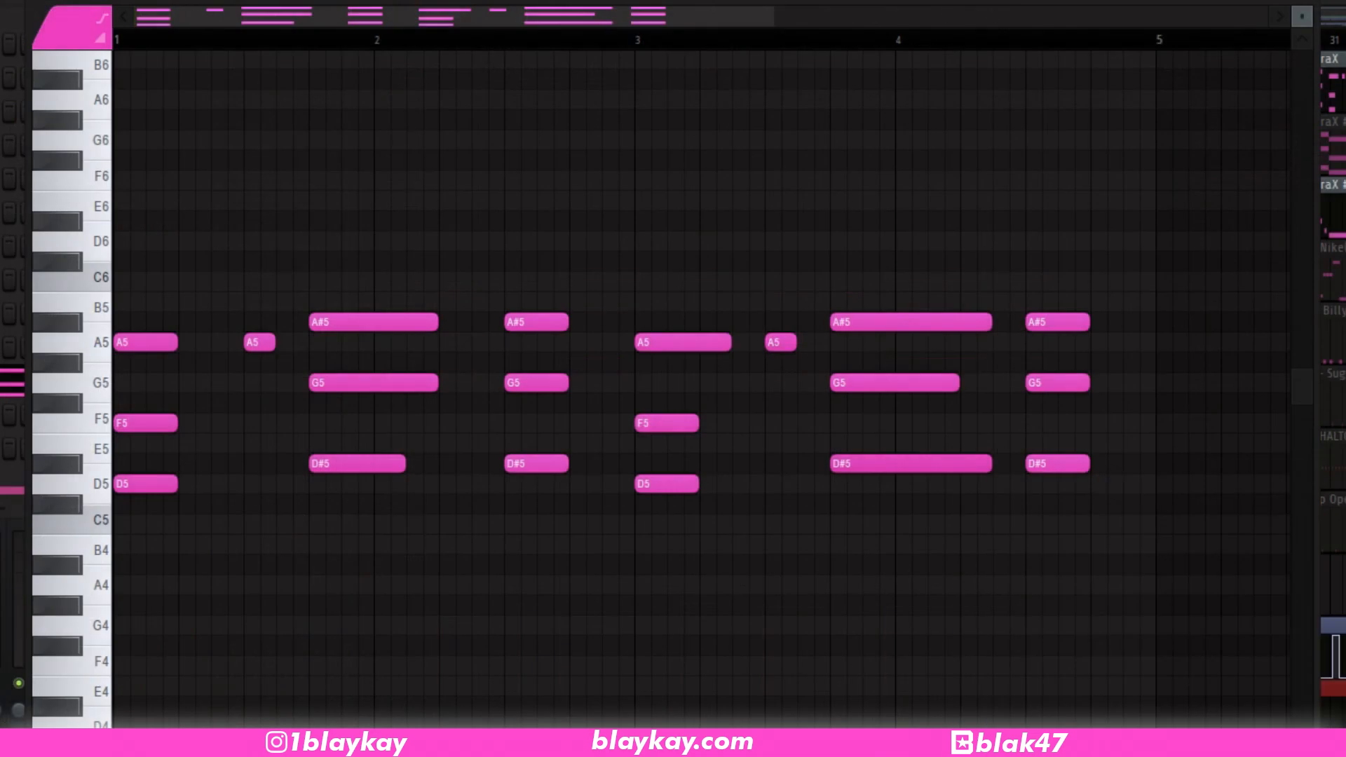
Play the three ElectraX melody layers one by one and then together in the arrangement.
key("space")
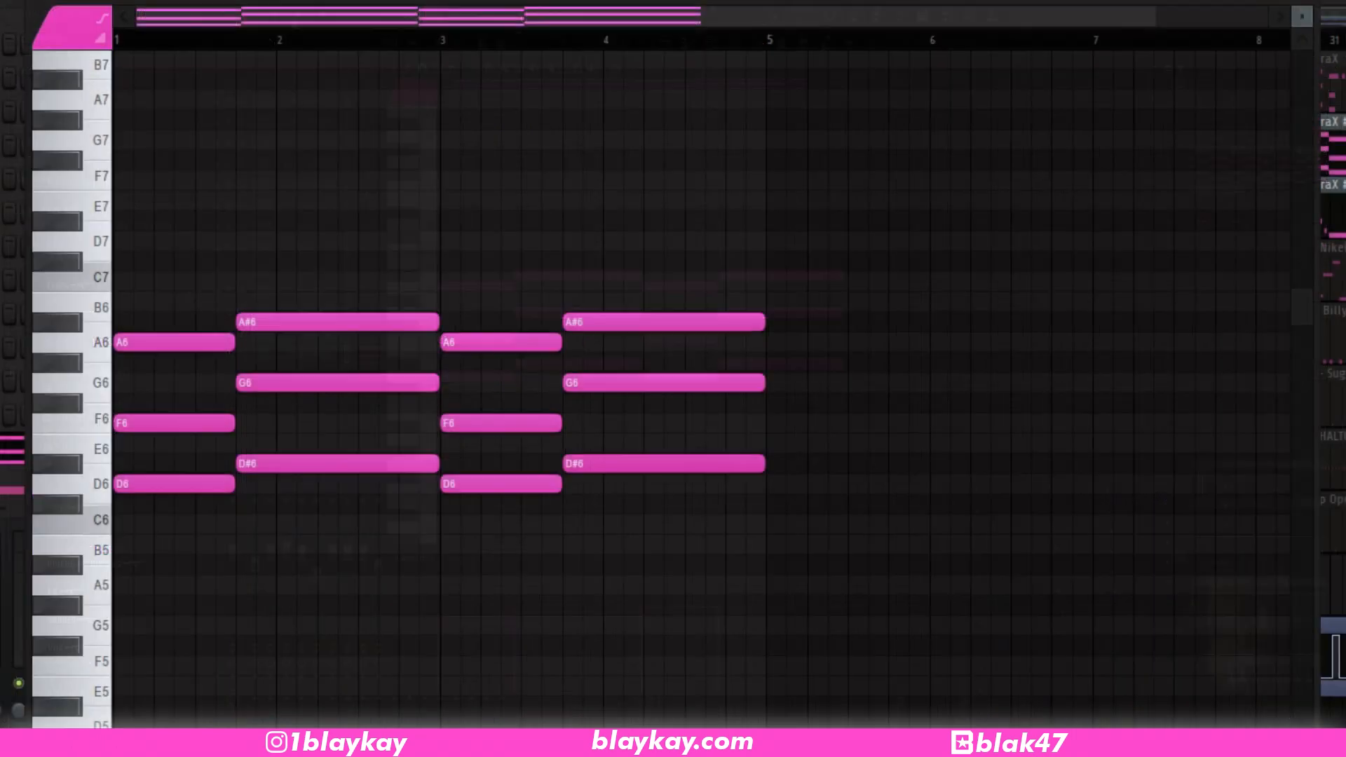
key("space")
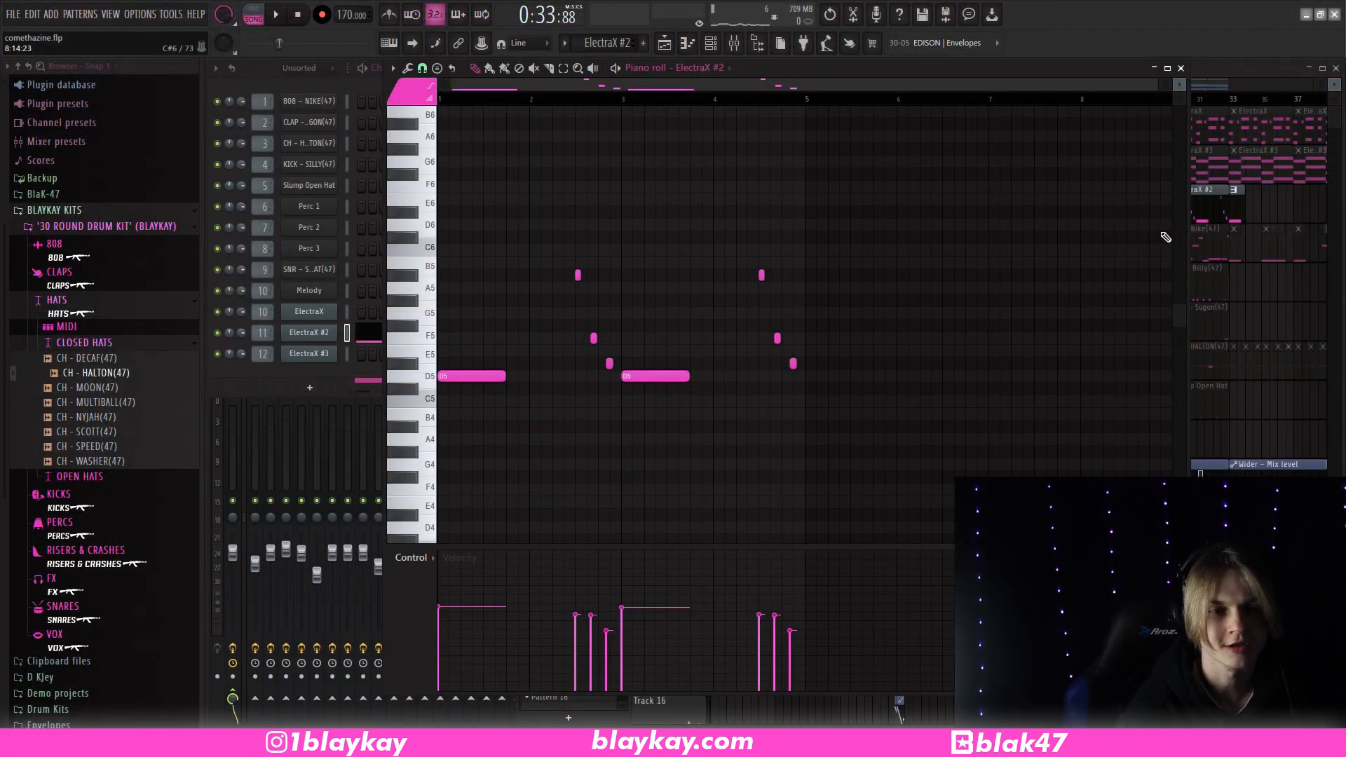
key("space")
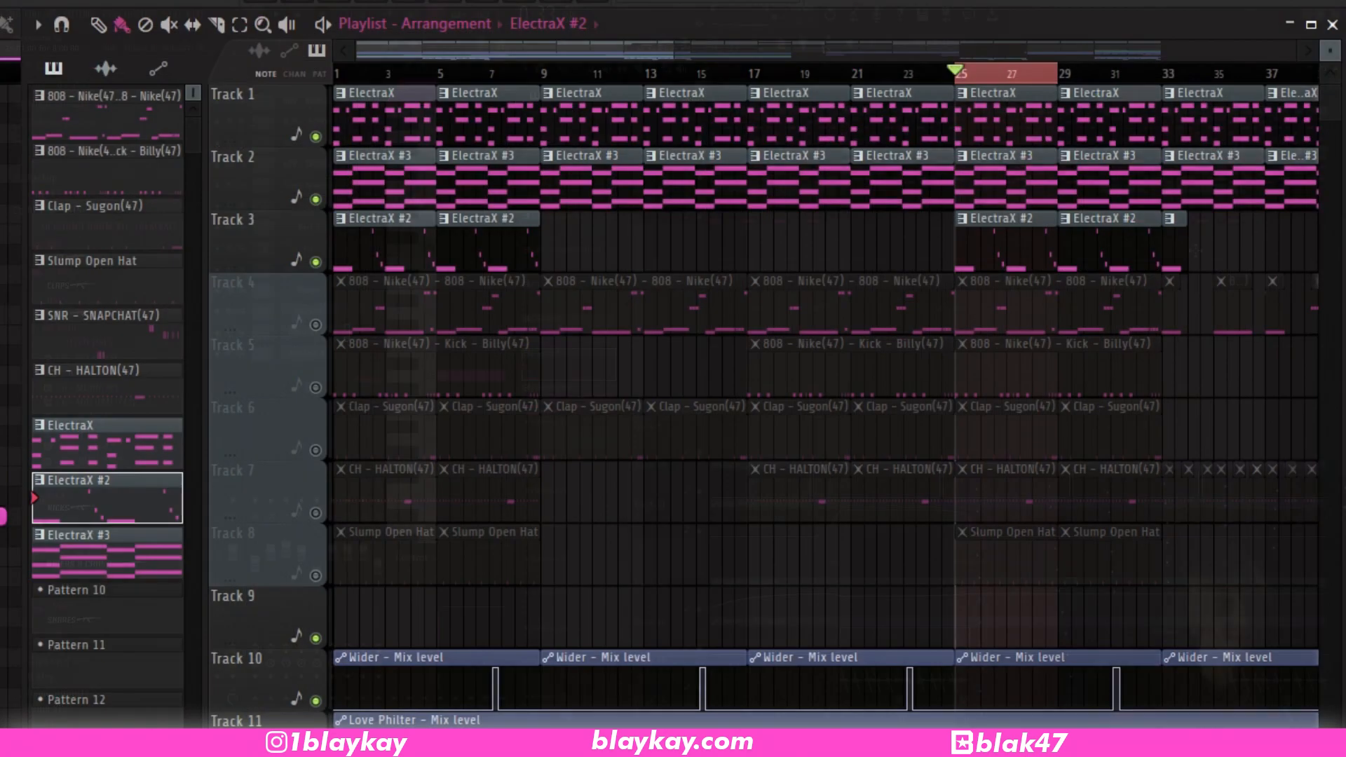
key("space")
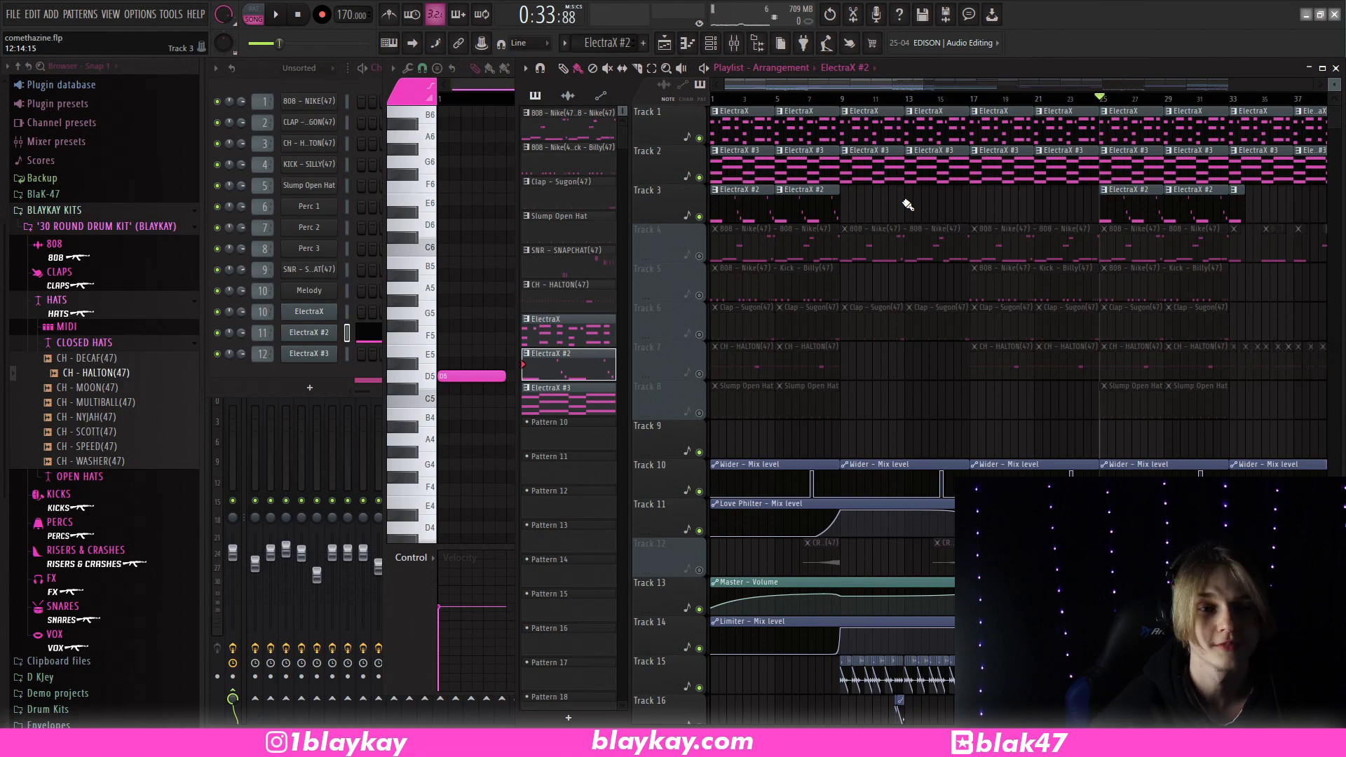
Play the 808 - Nike(47) pattern and inspect the note positions and velocities of its fast D6 roll before bar 7 ends.
left_click(568, 113)
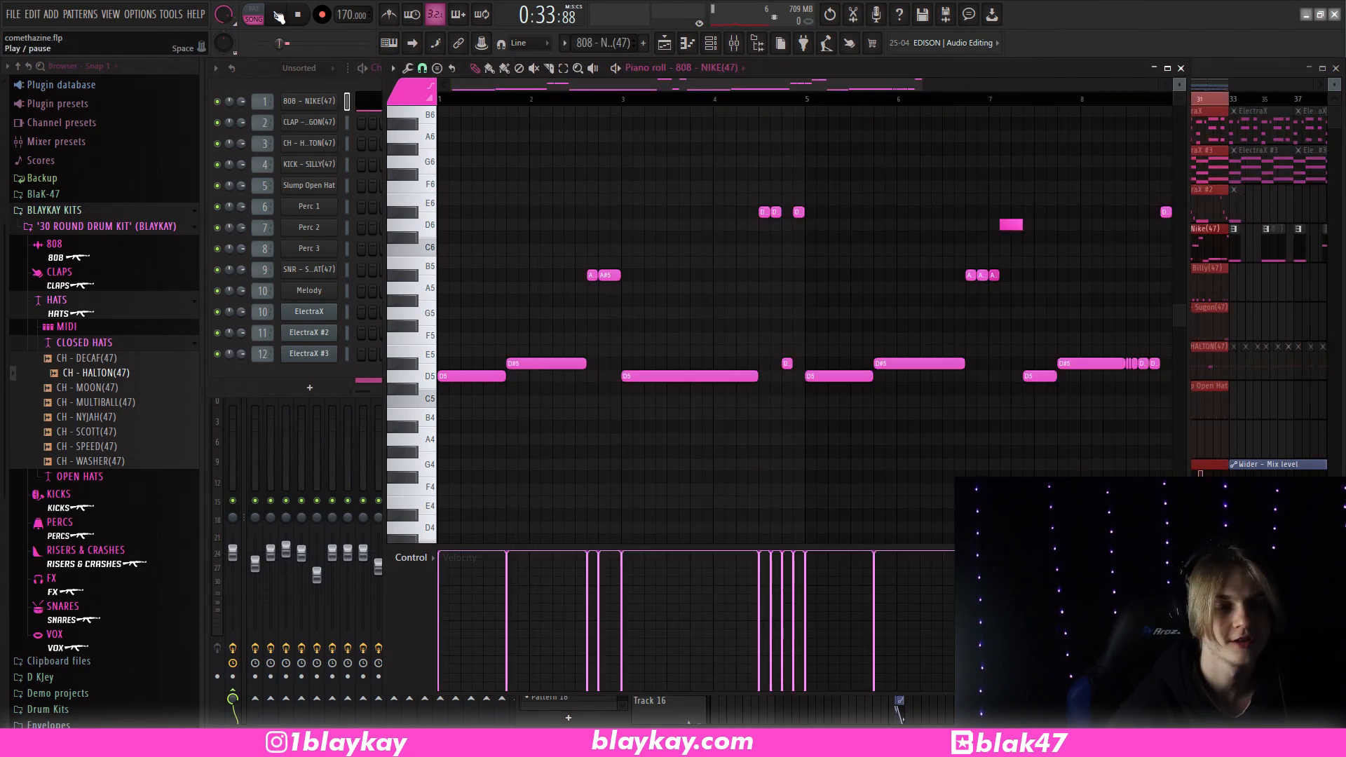
left_click(276, 14)
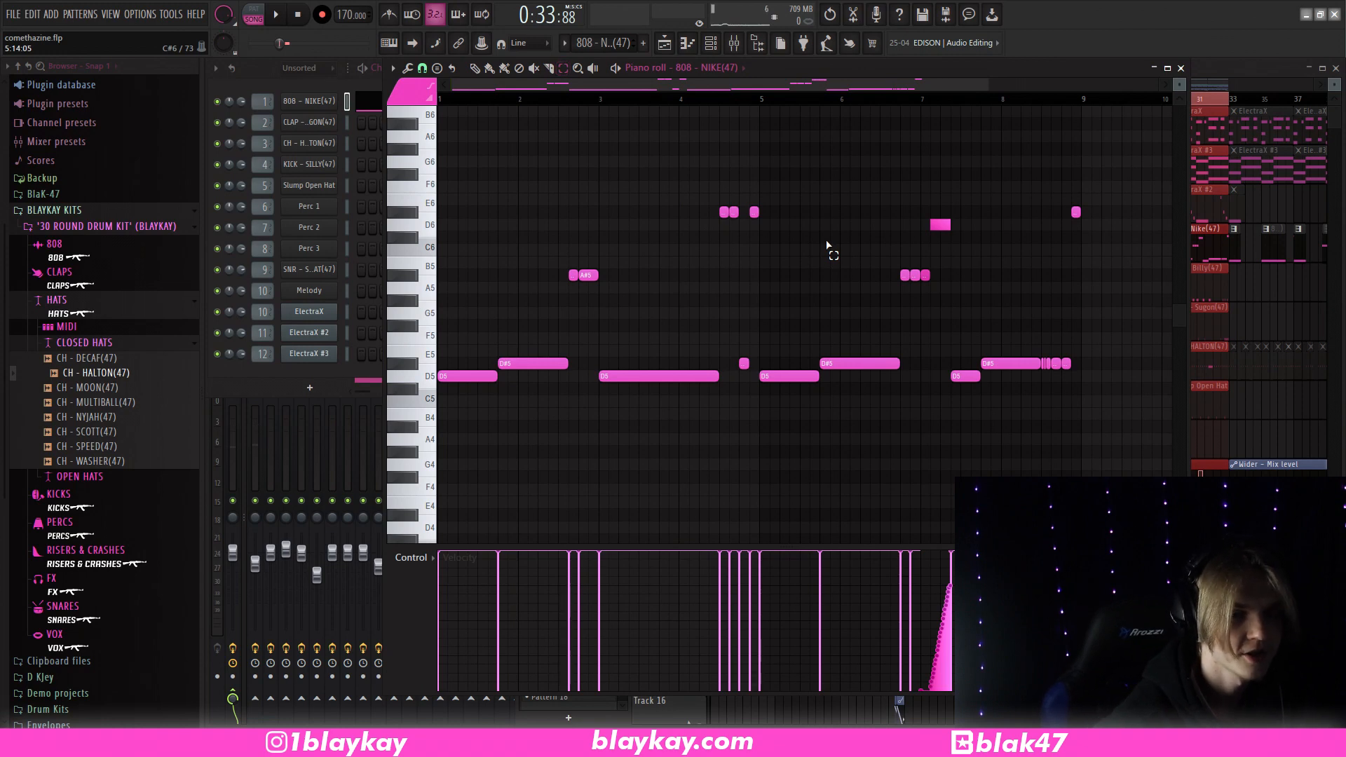
scroll(1026, 132, "up", 8)
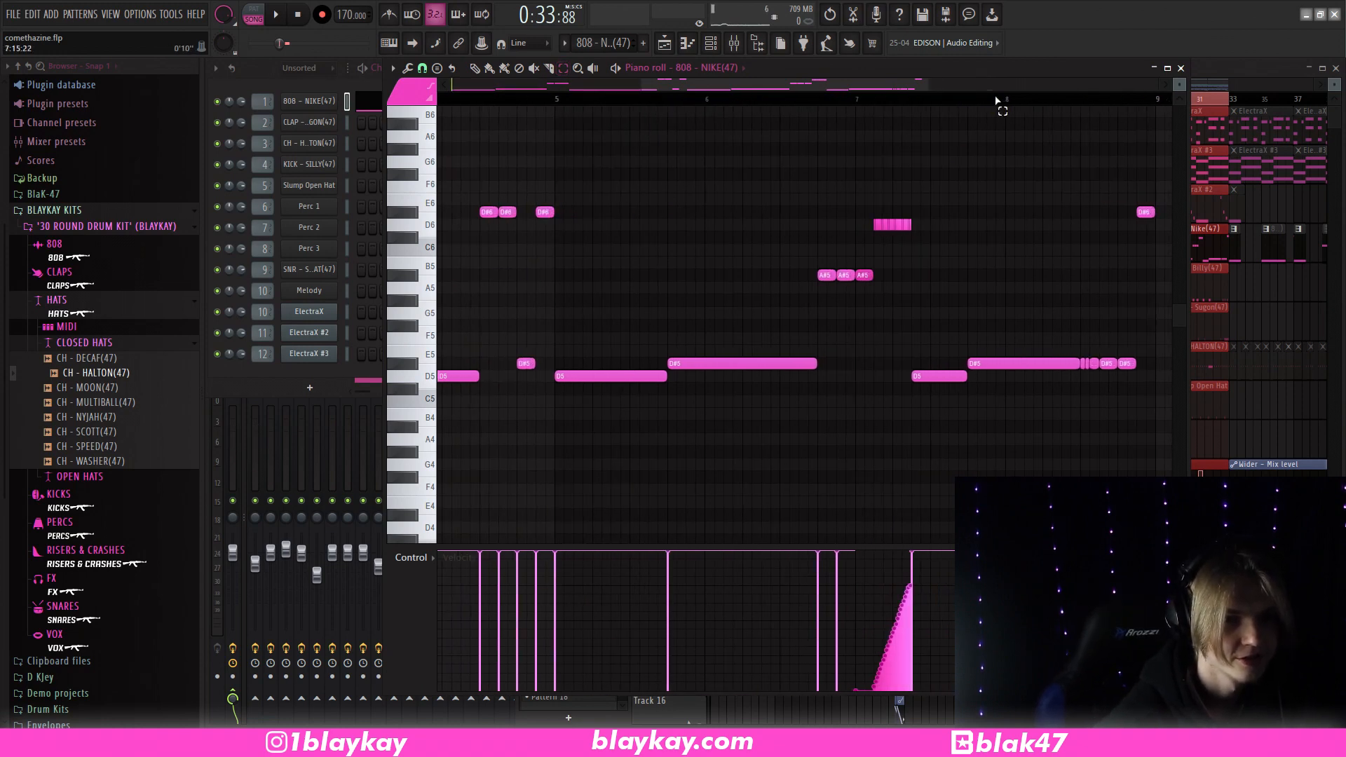
left_click_drag(911, 171, 712, 233)
scroll(712, 233, "up", 1)
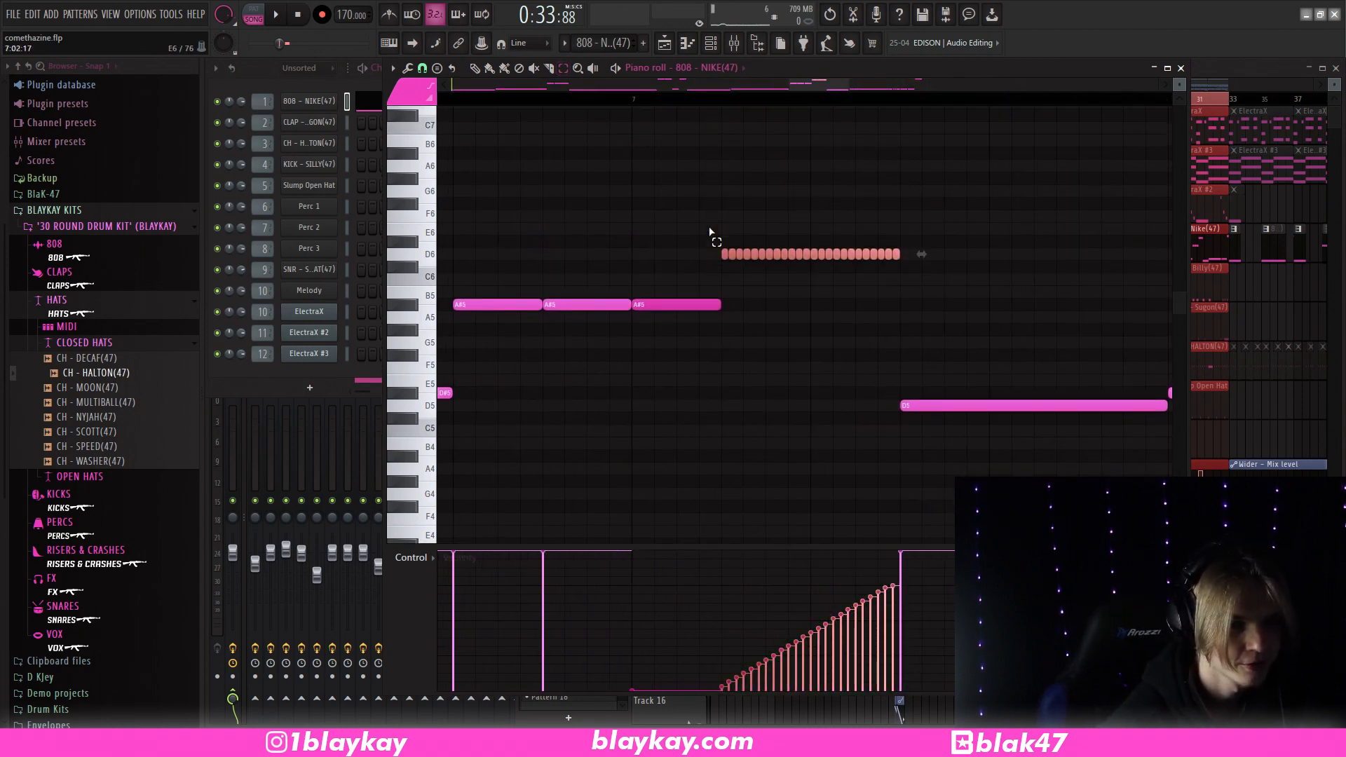
left_click_drag(946, 220, 717, 276)
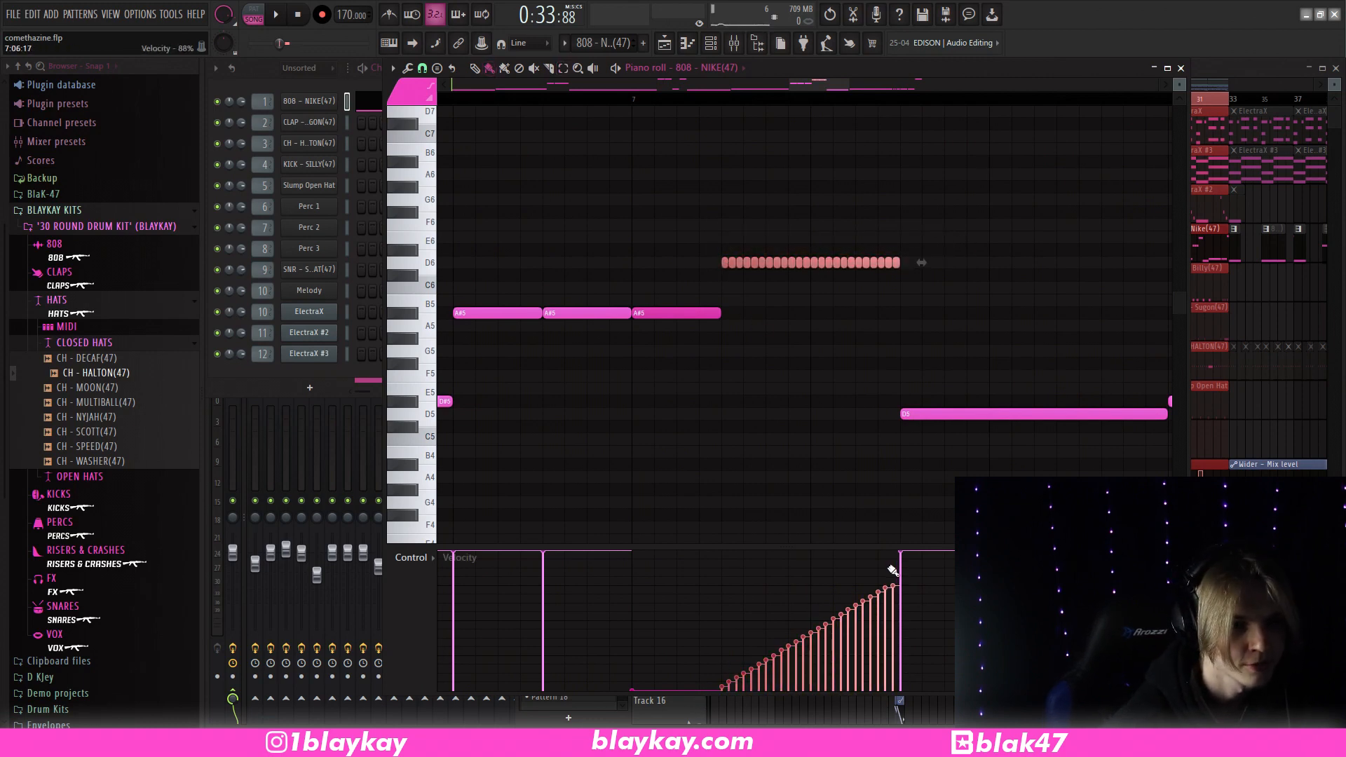
left_click(1181, 68)
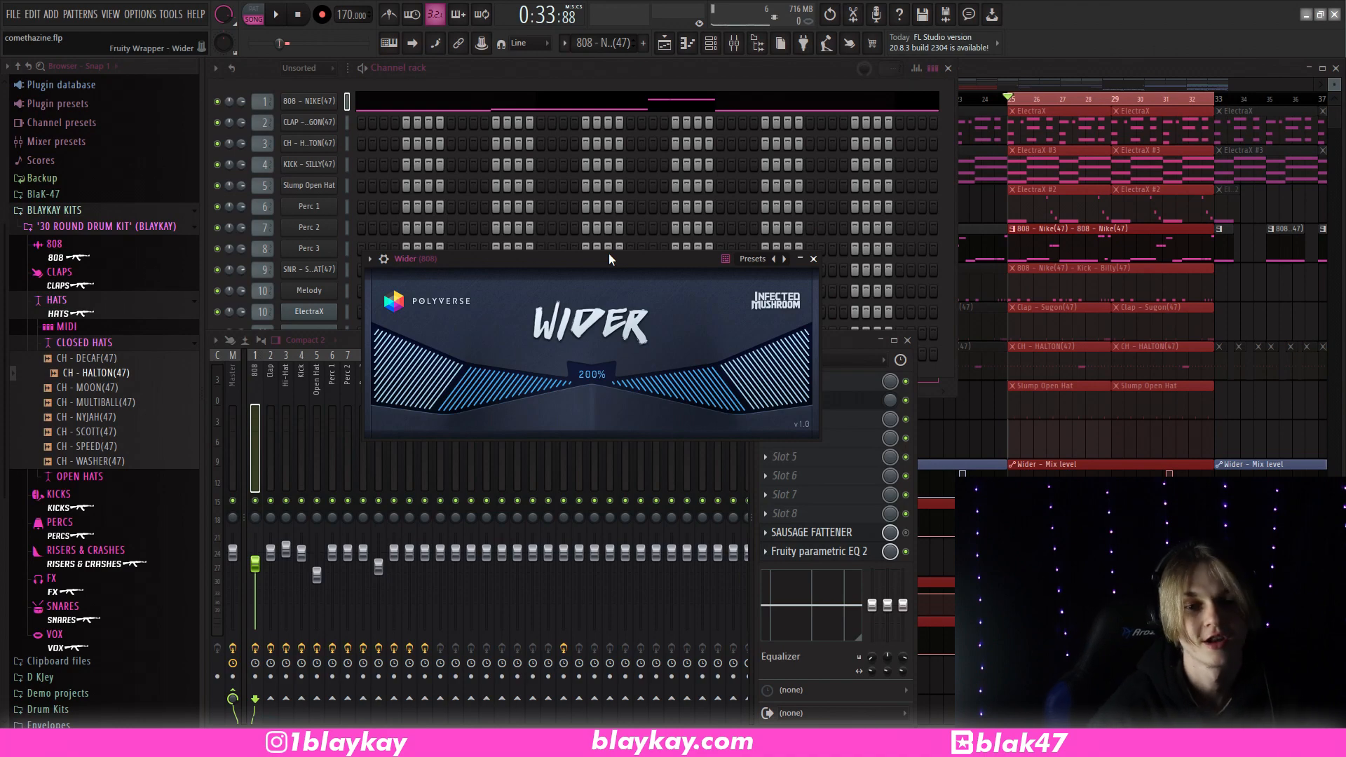
Play the soloed 808 track twice from bar 30 to hear the Wider mix level automation.
left_click(1155, 102)
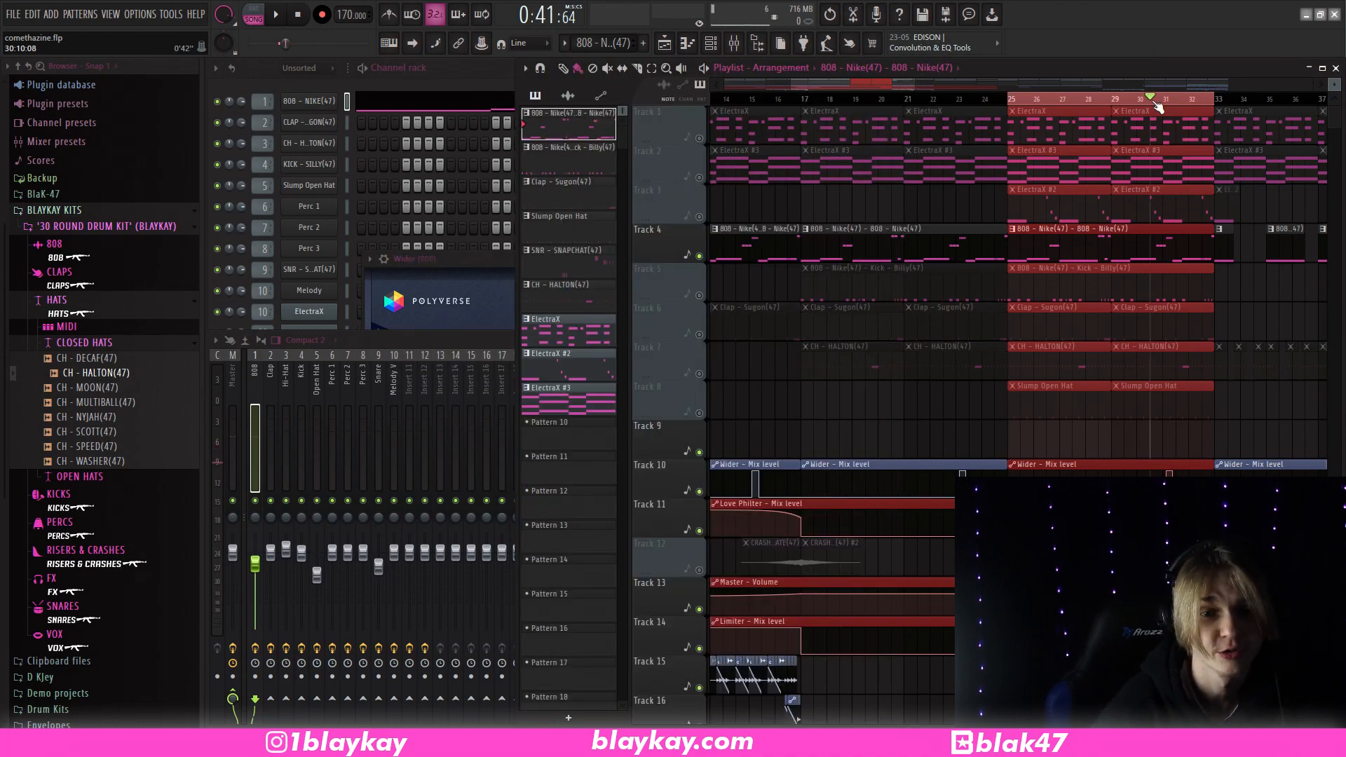
key("space")
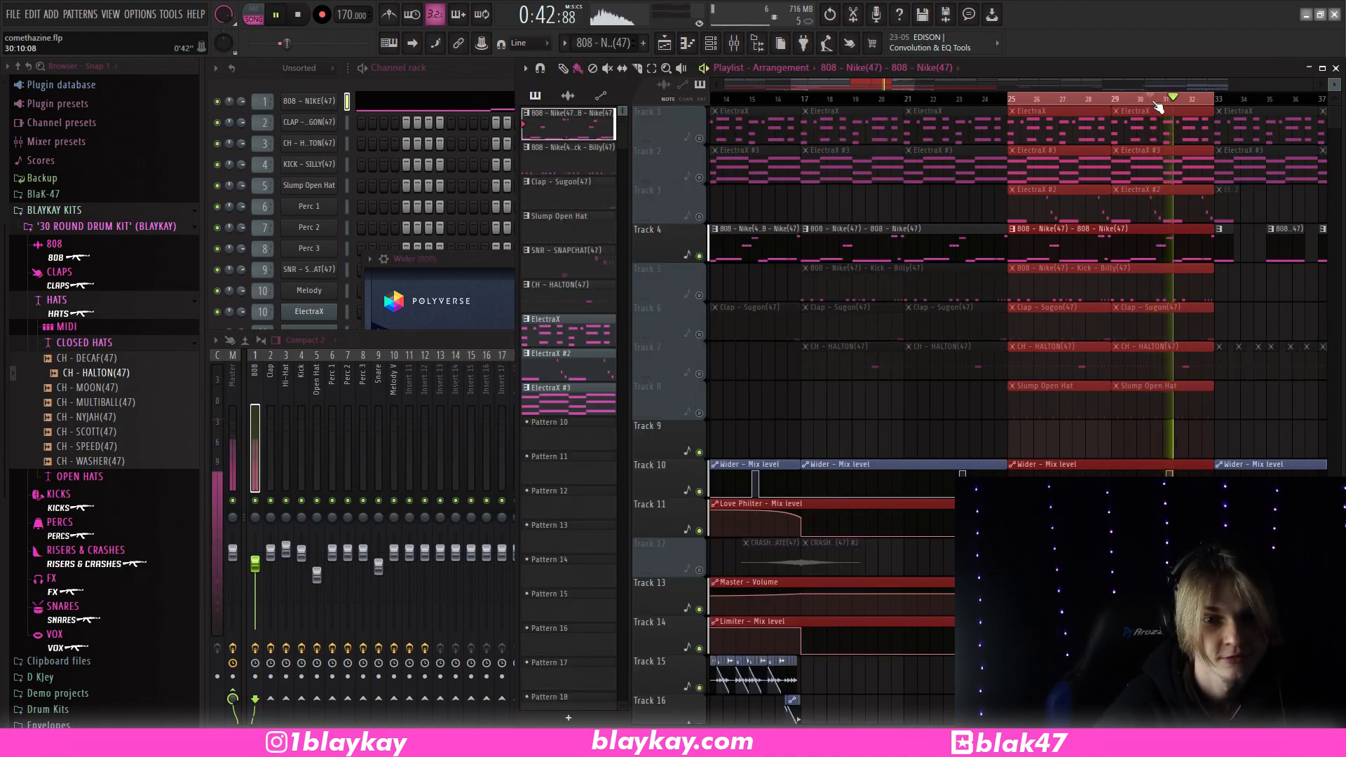
key("space")
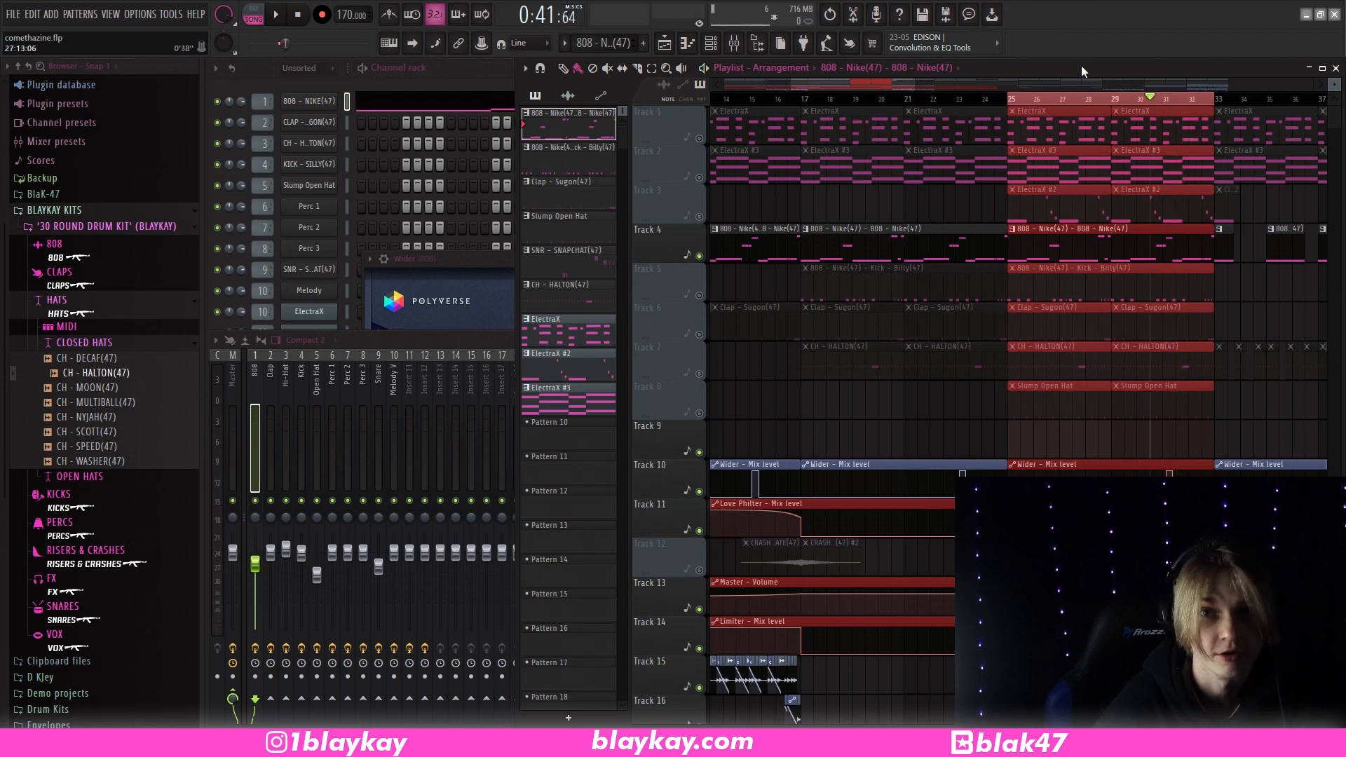
key("space")
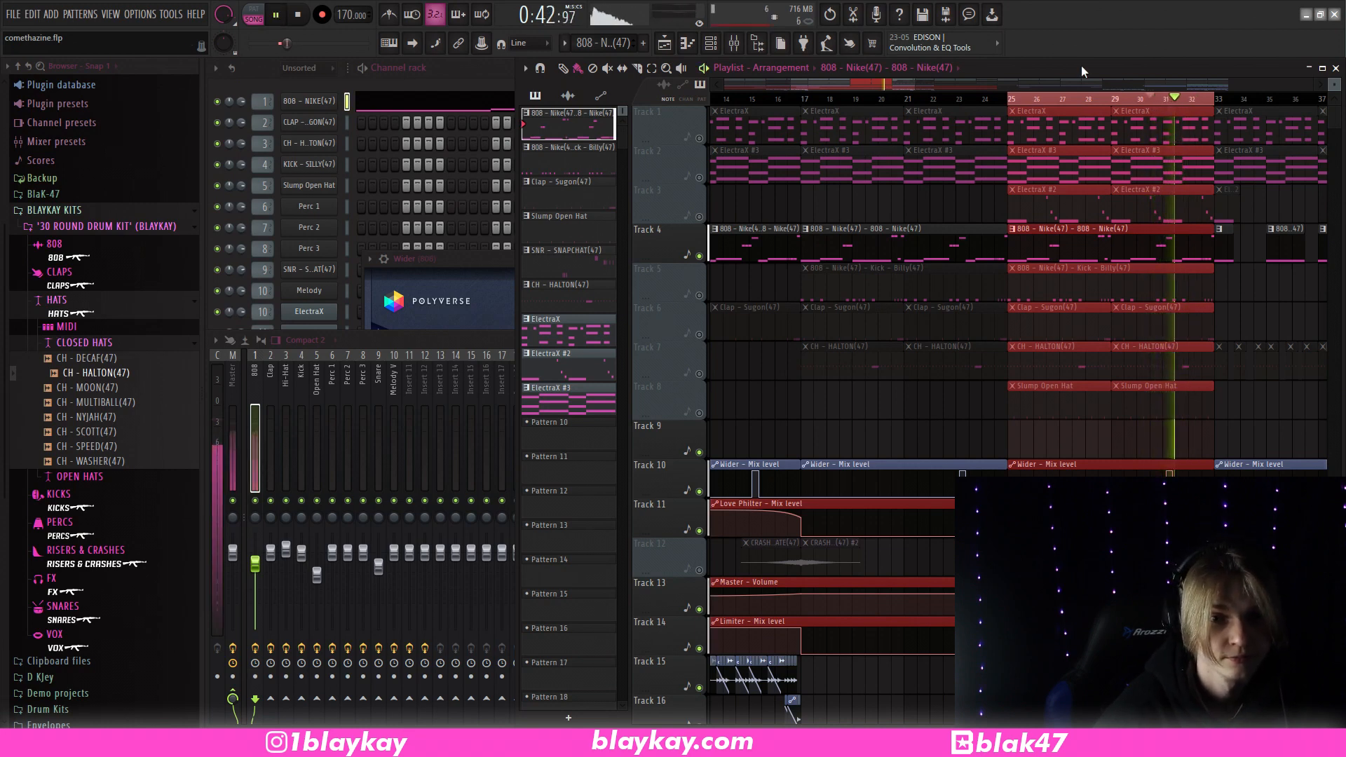
key("space")
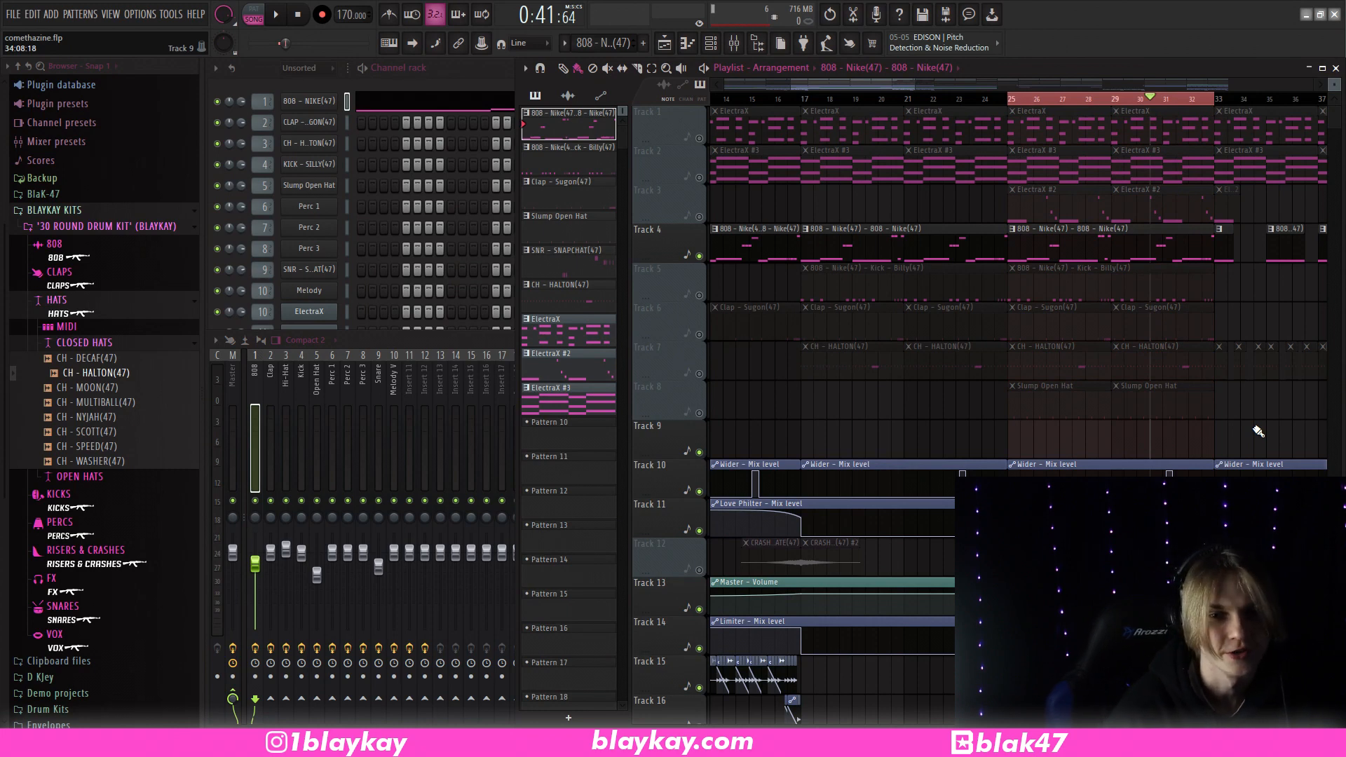
Play the KICK - SILLY(47) pattern in the piano roll and save the project.
double_click(1092, 240)
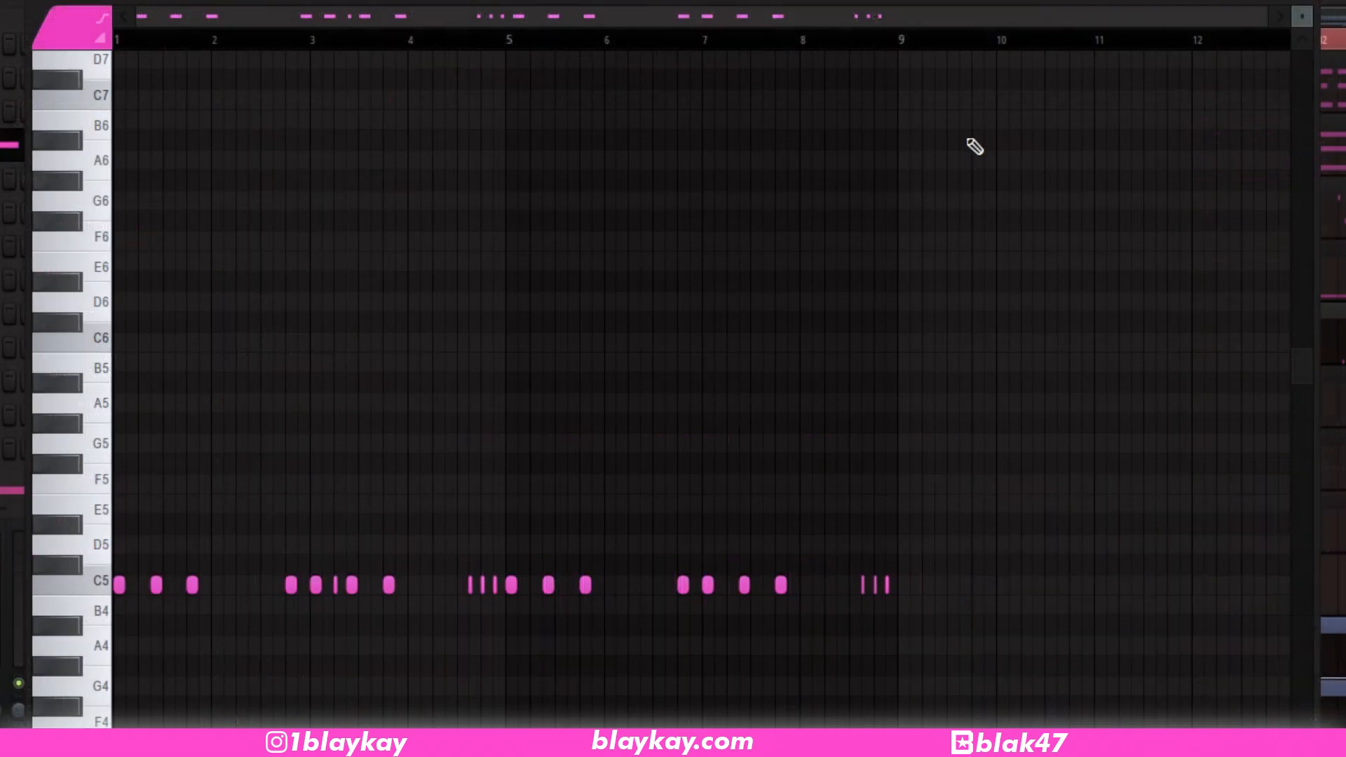
key("space")
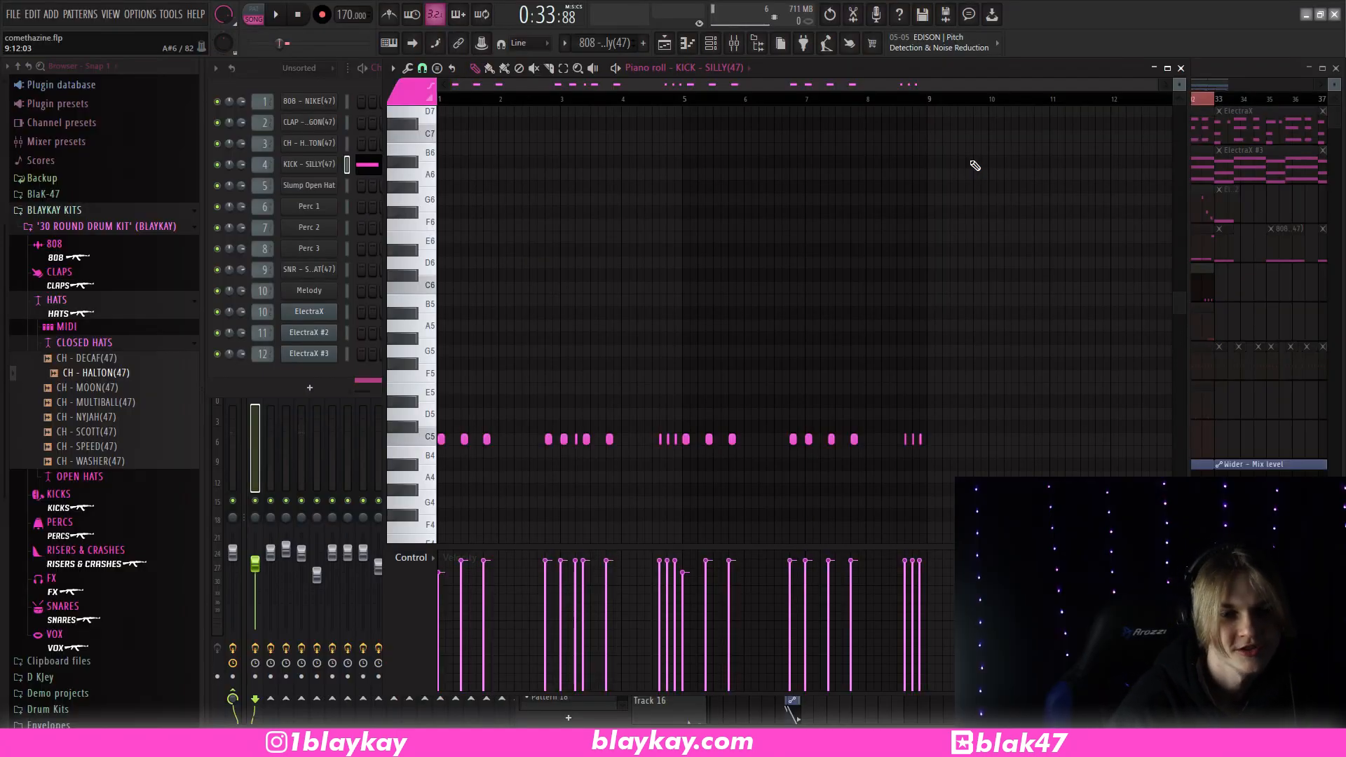
key("ctrl+s")
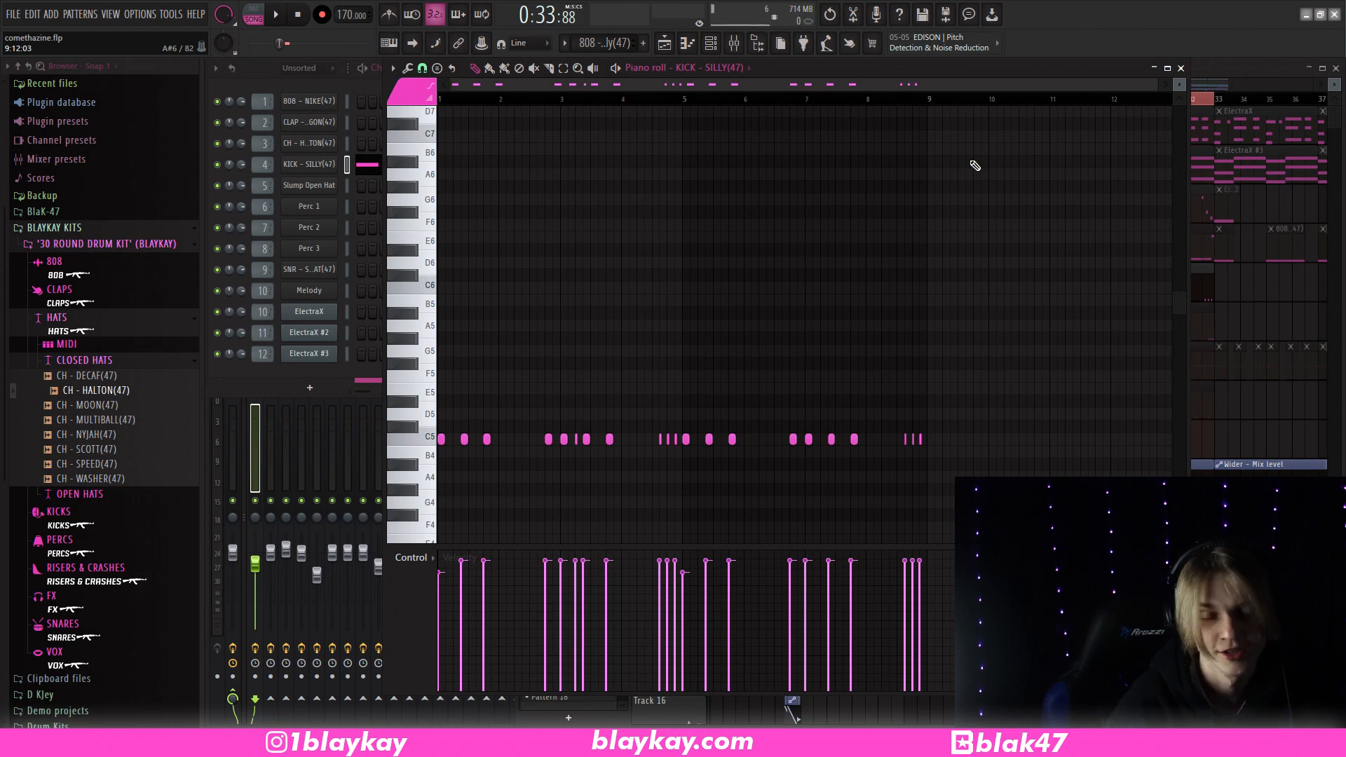
Examine the fast note roll at the end of bar 4 in the Clap - Sugon(47) pattern and play the pattern.
key("KP_Add")
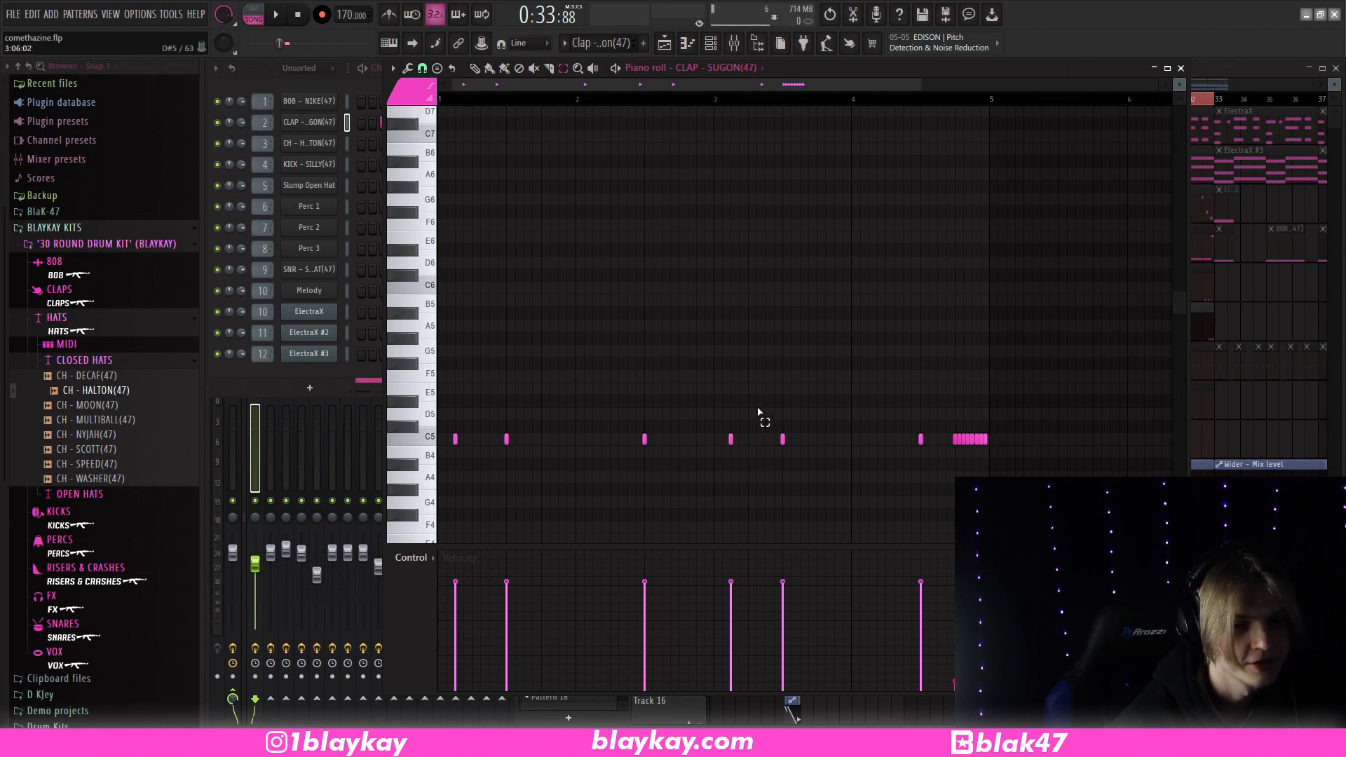
left_click_drag(997, 454, 946, 427)
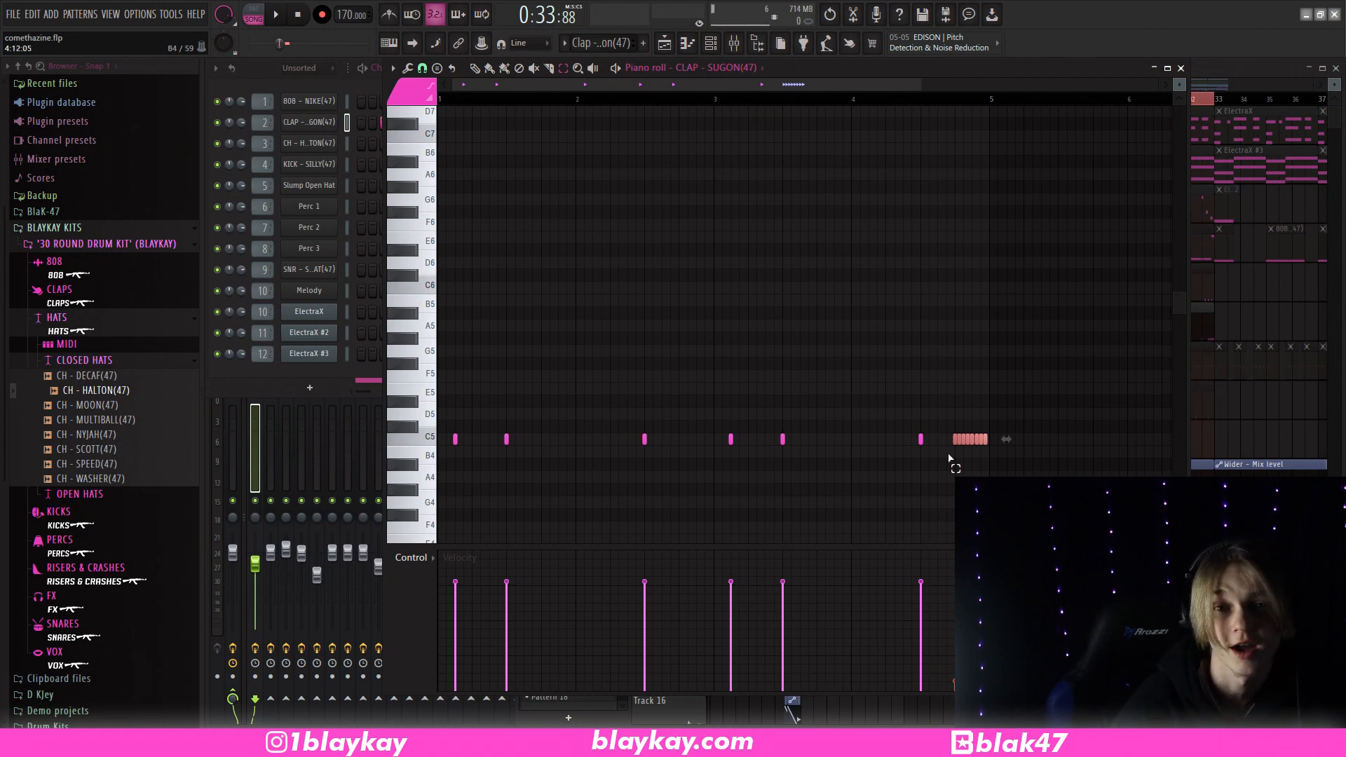
left_click(512, 106)
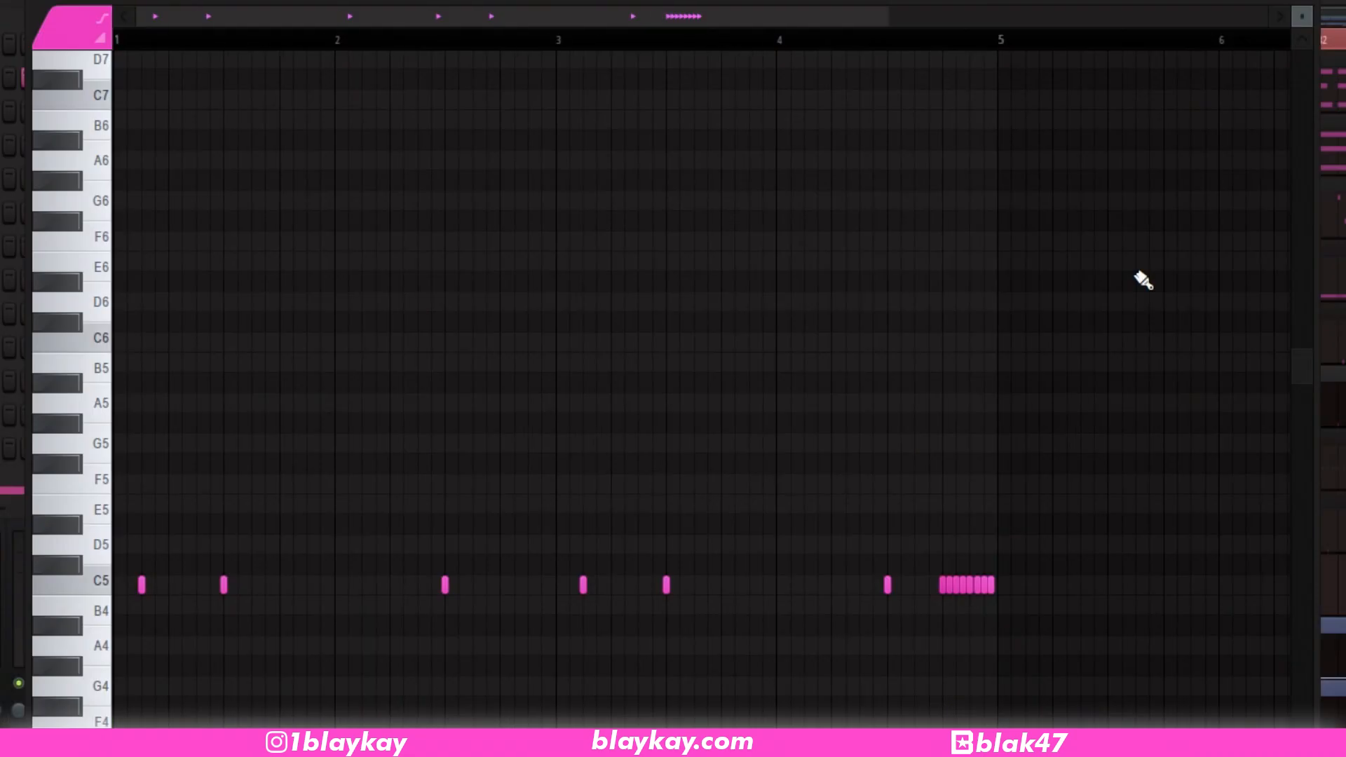
key("space")
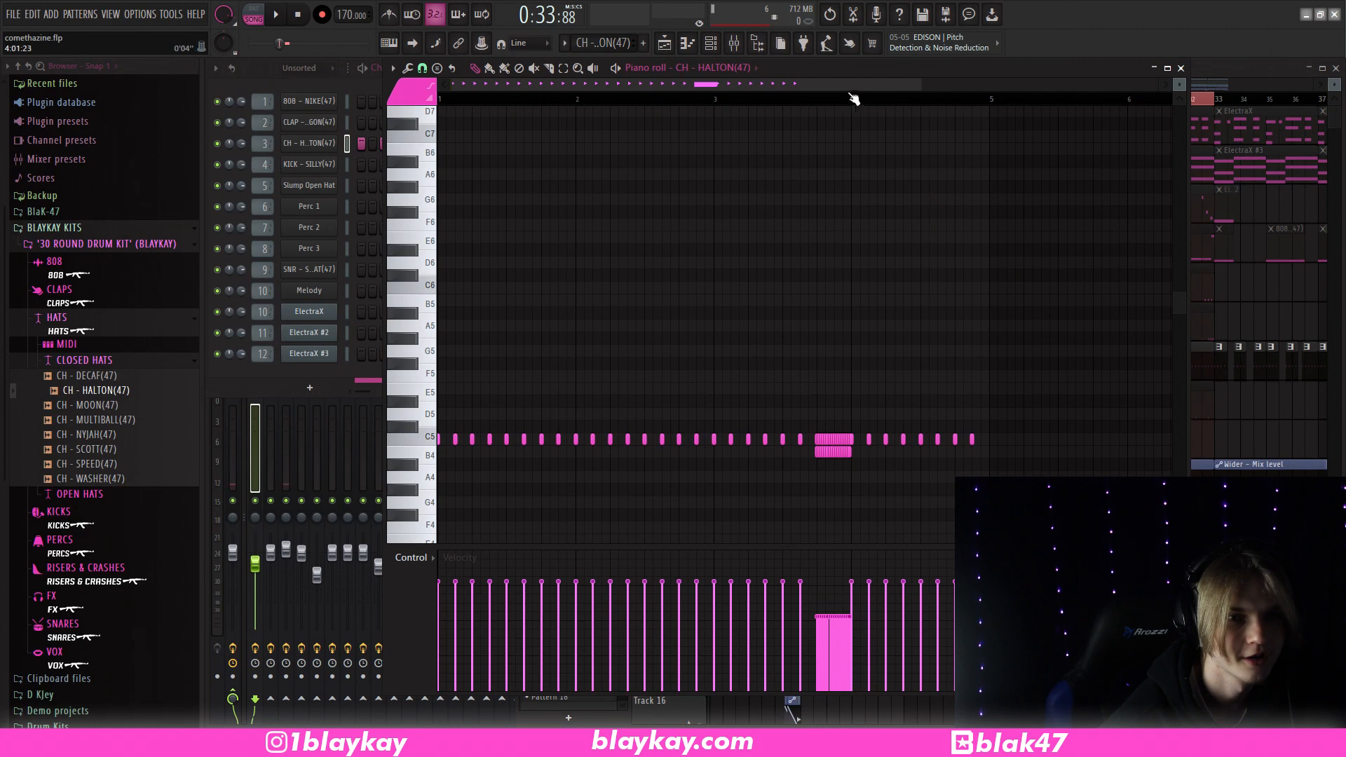
Inspect the fine pitch of the C5 and B4 roll in the CH - HALTON(47) hi-hat pattern and play the pattern.
scroll(854, 99, "up", 4)
left_click_drag(744, 431, 887, 483)
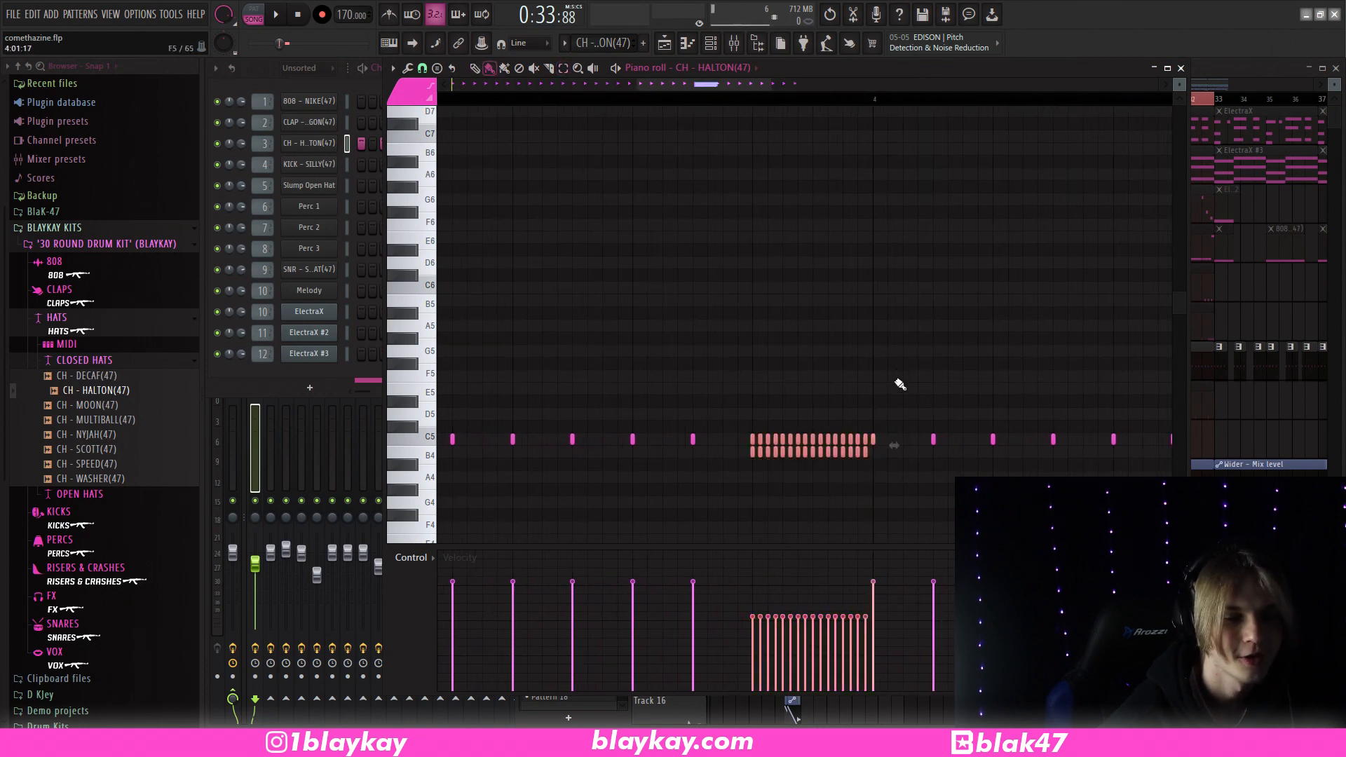
scroll(863, 108, "up", 3)
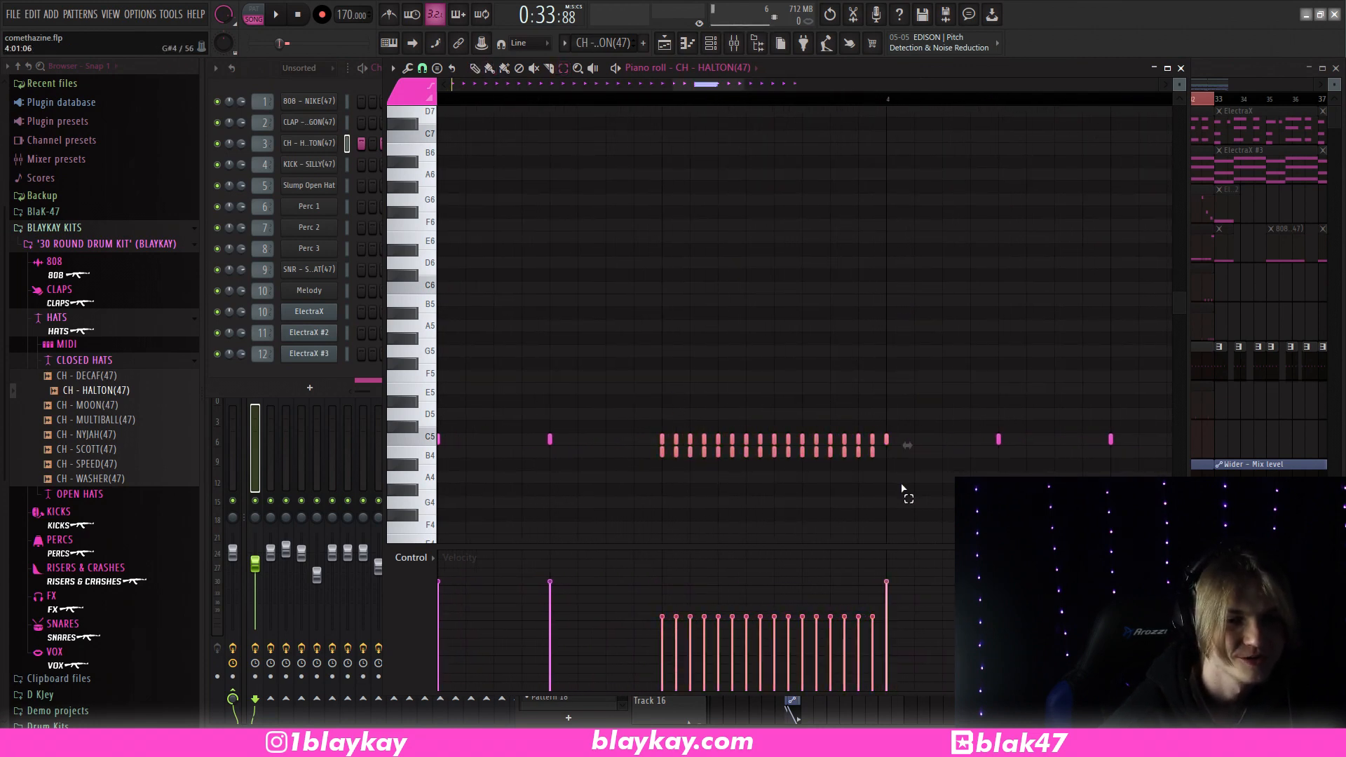
left_click_drag(646, 393, 905, 452)
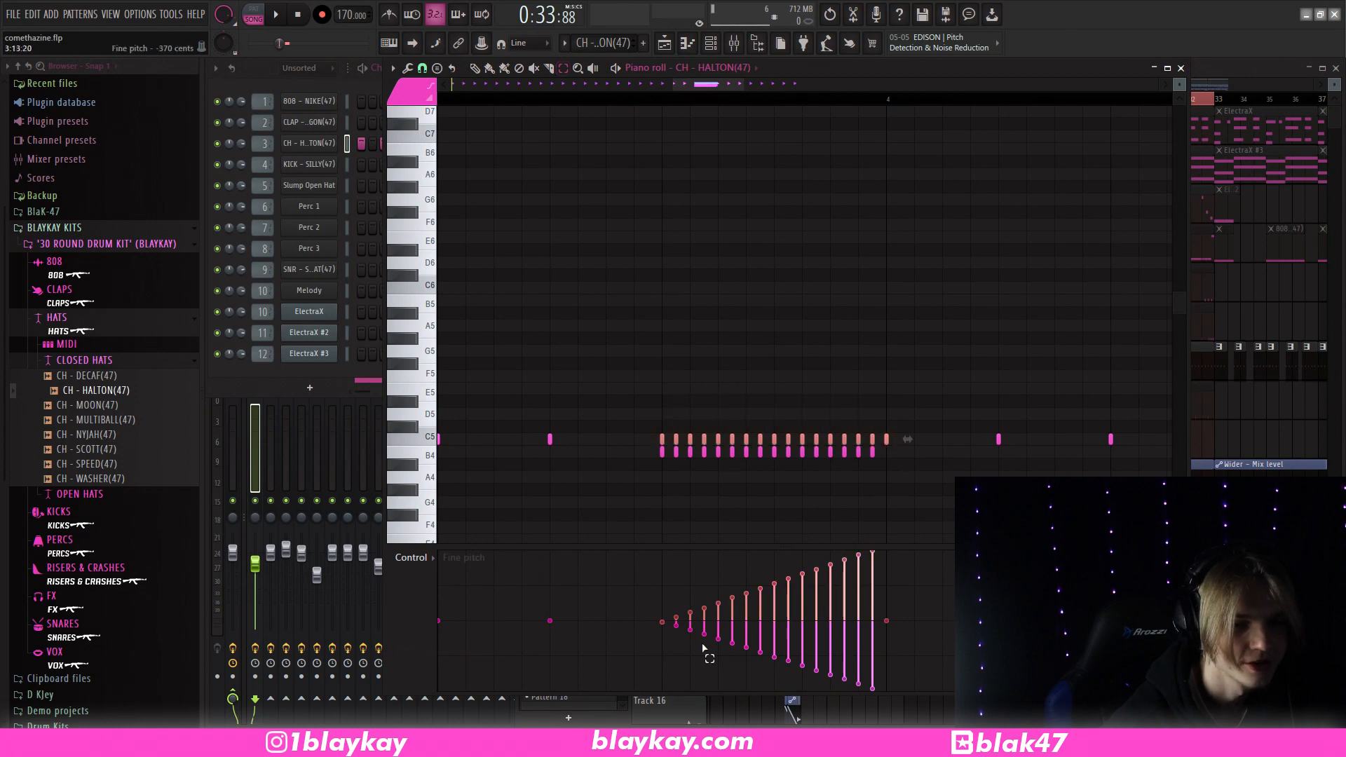
left_click_drag(652, 486, 888, 446)
scroll(845, 95, "down", 5)
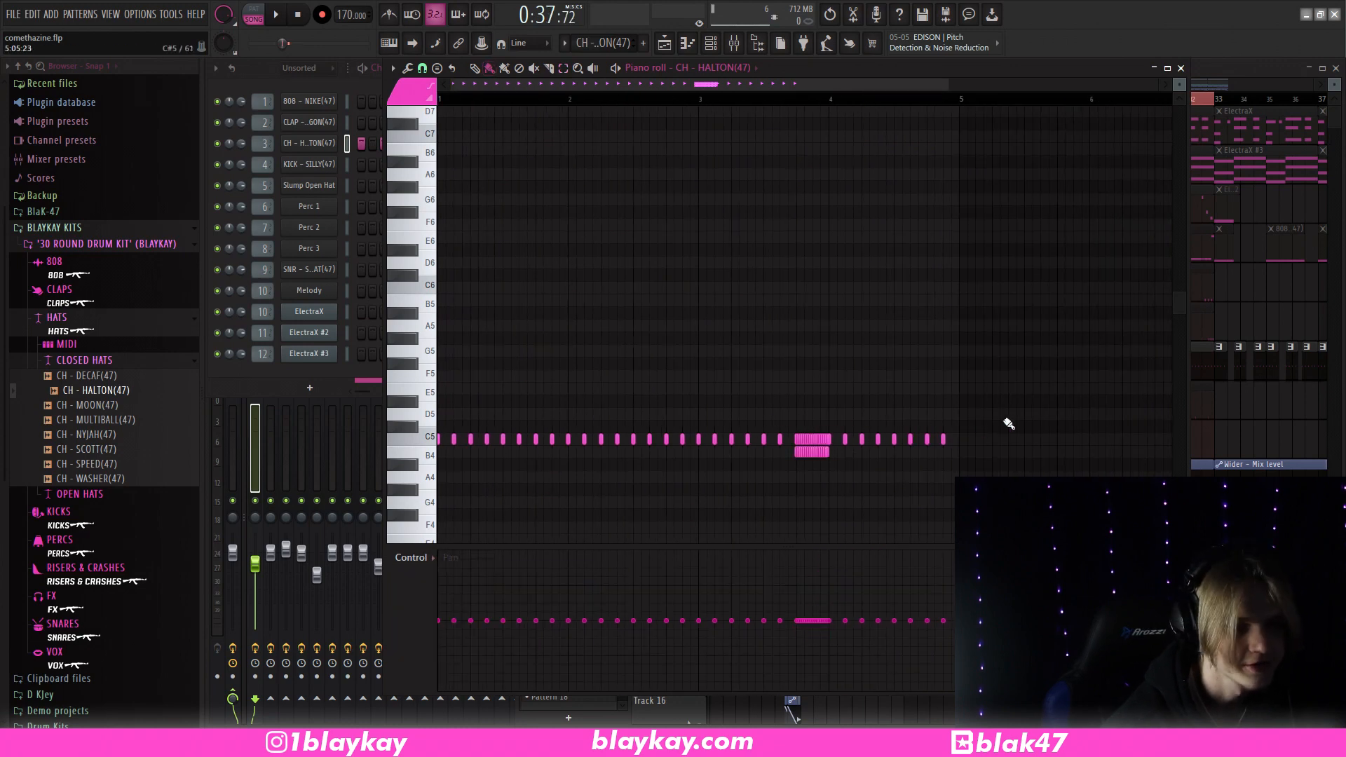
key("ctrl+a")
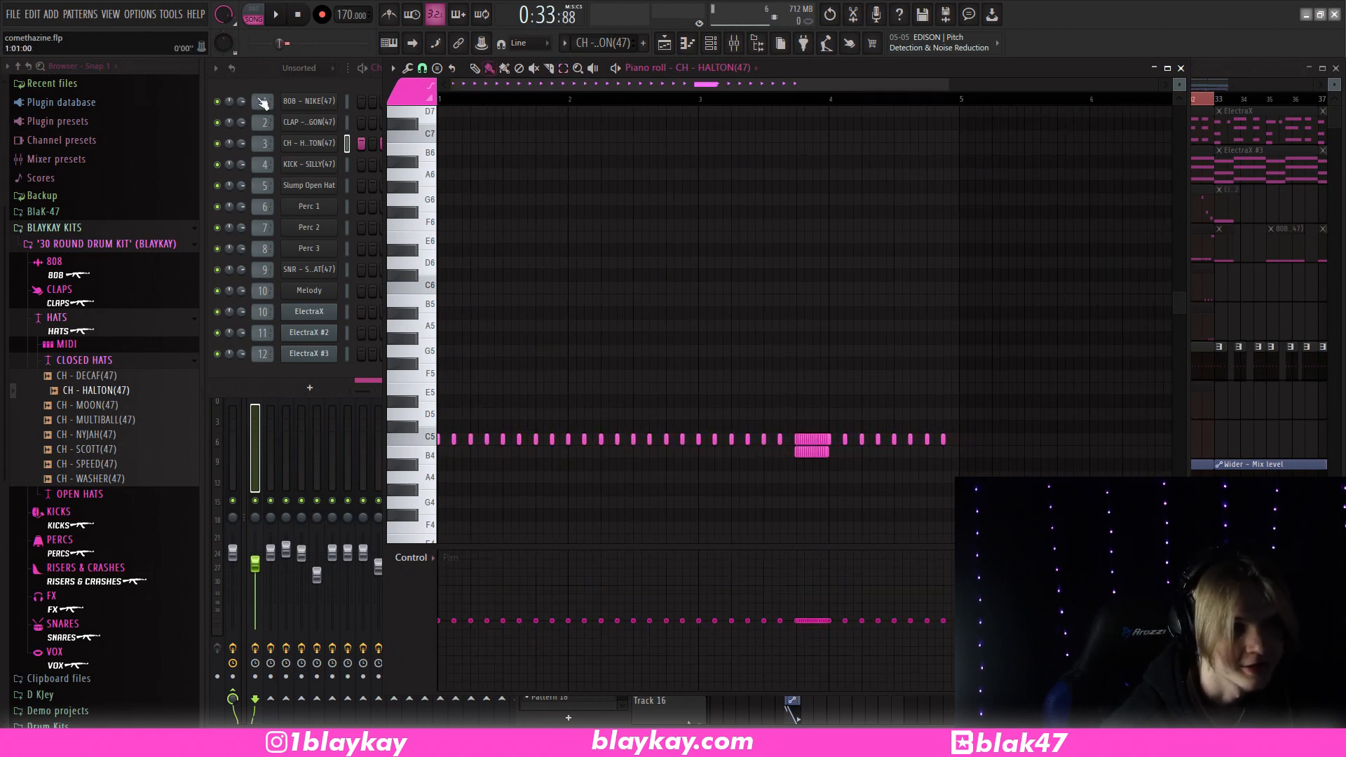
key("space")
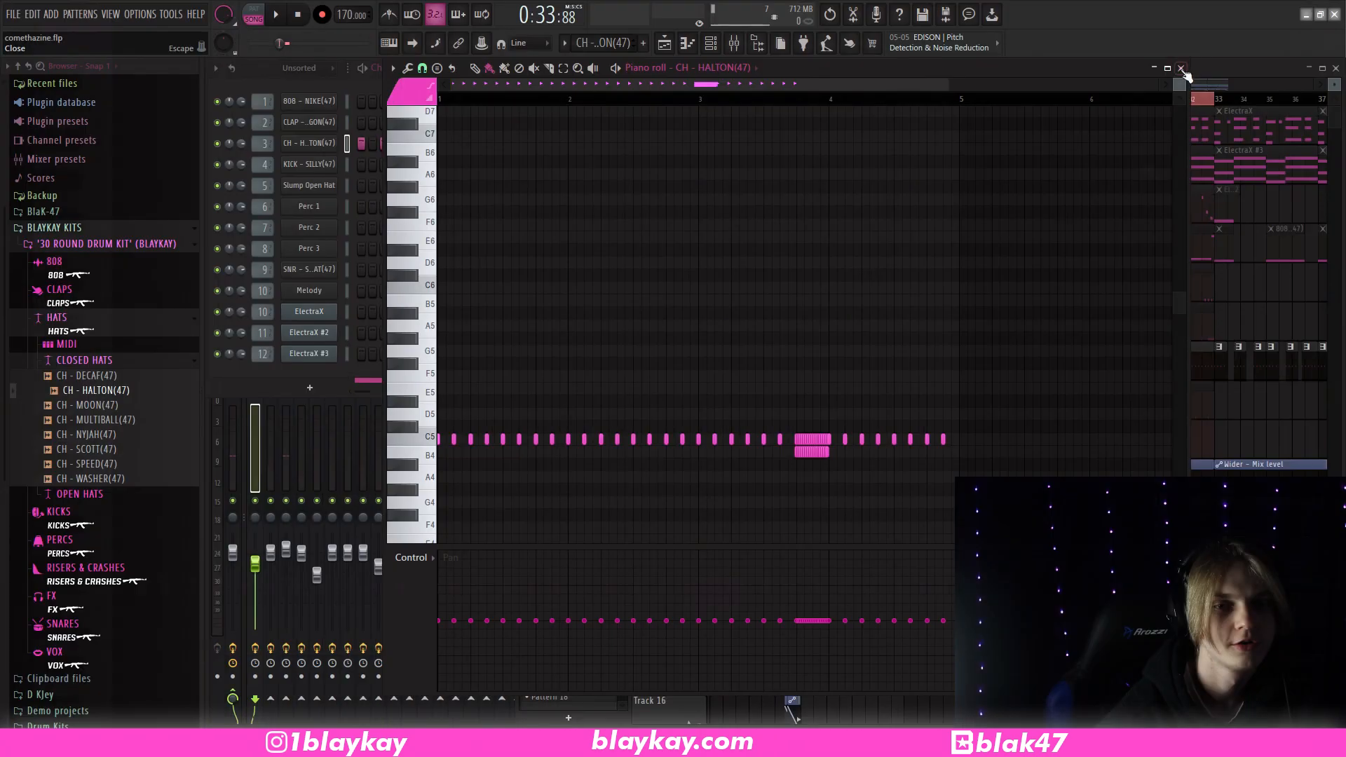
left_click(1183, 70)
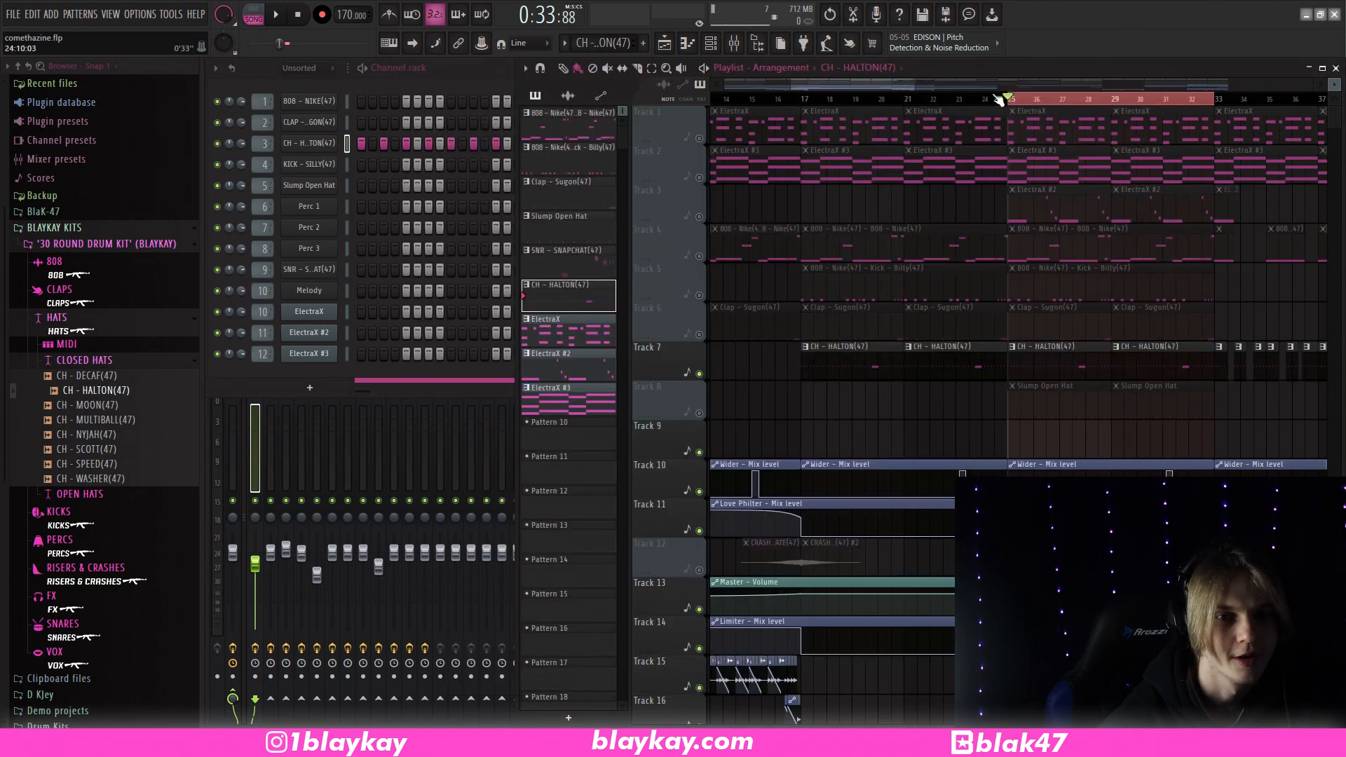
Open the Slump Open Hat pattern clip on Track 8 in the piano roll and play it.
scroll(1066, 128, "right", 1)
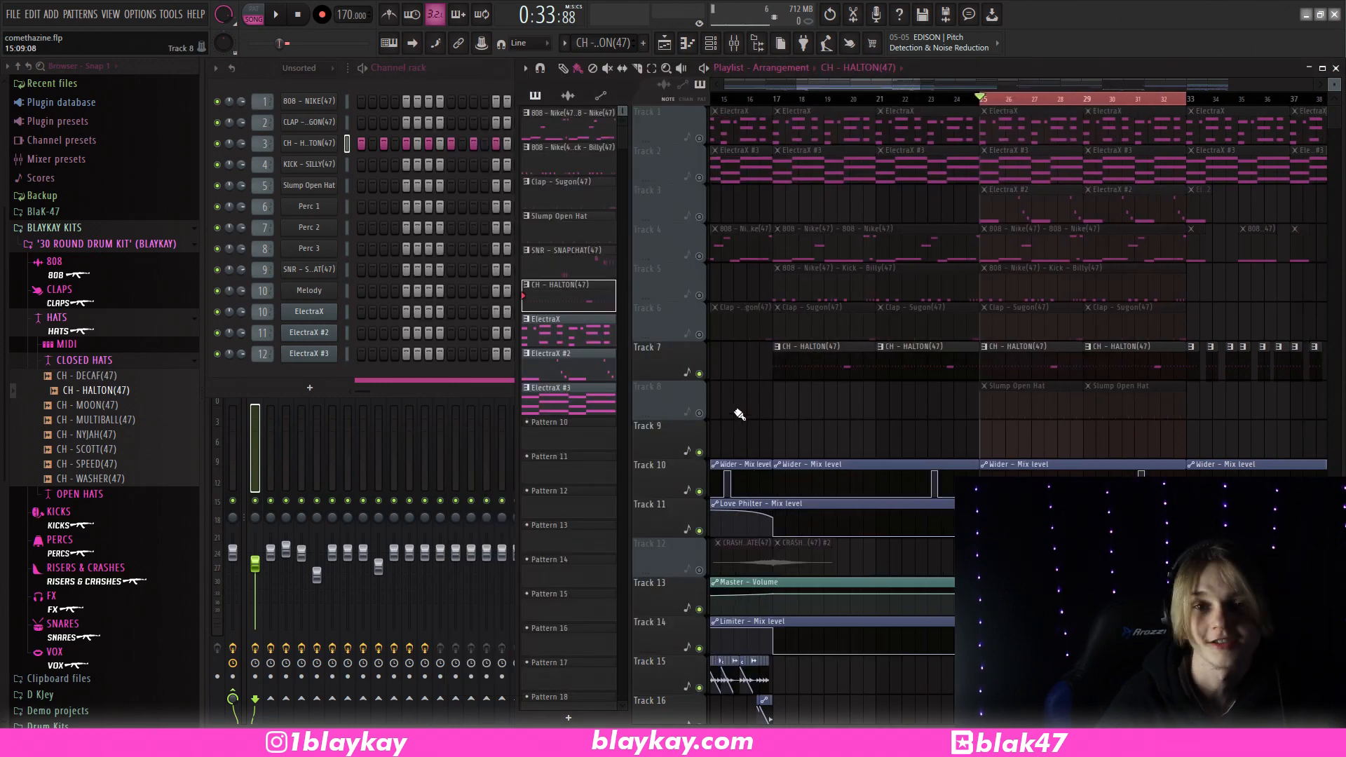
double_click(1016, 397)
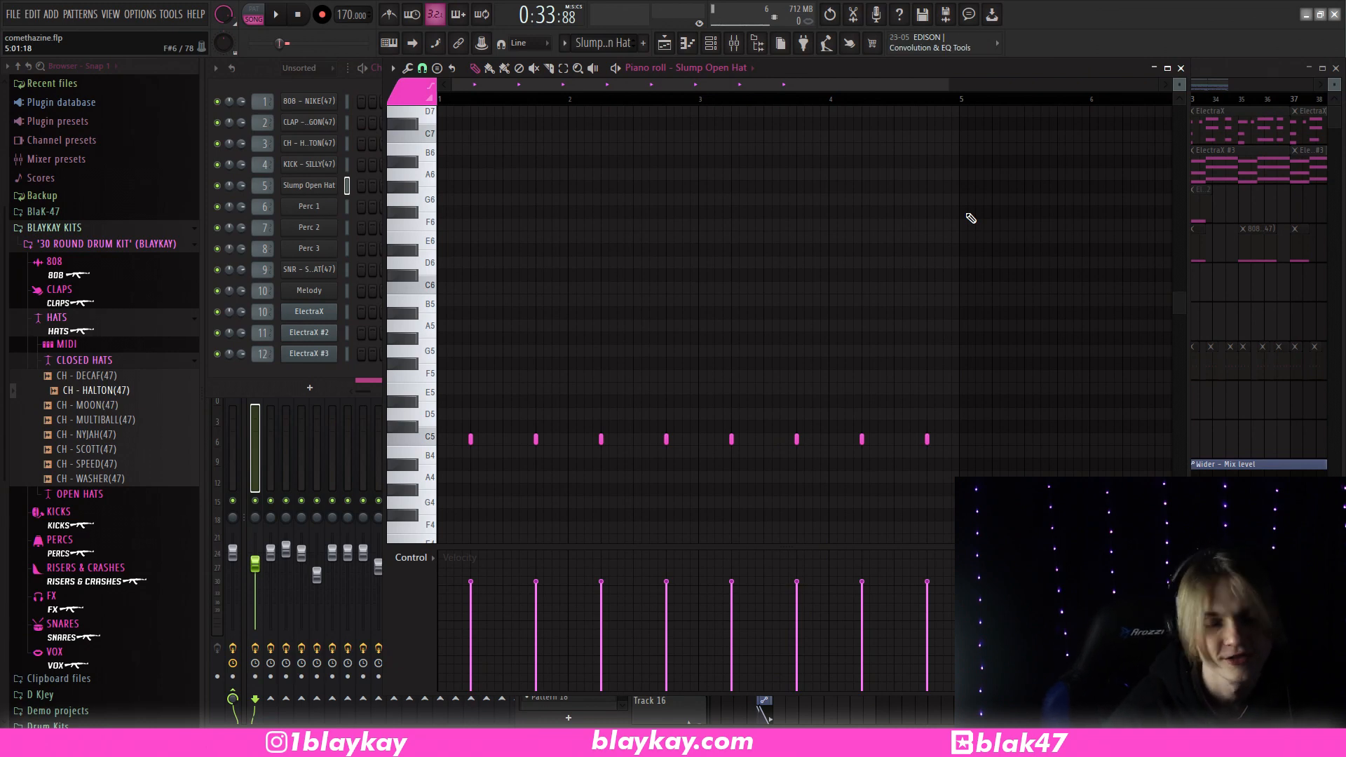
key("space")
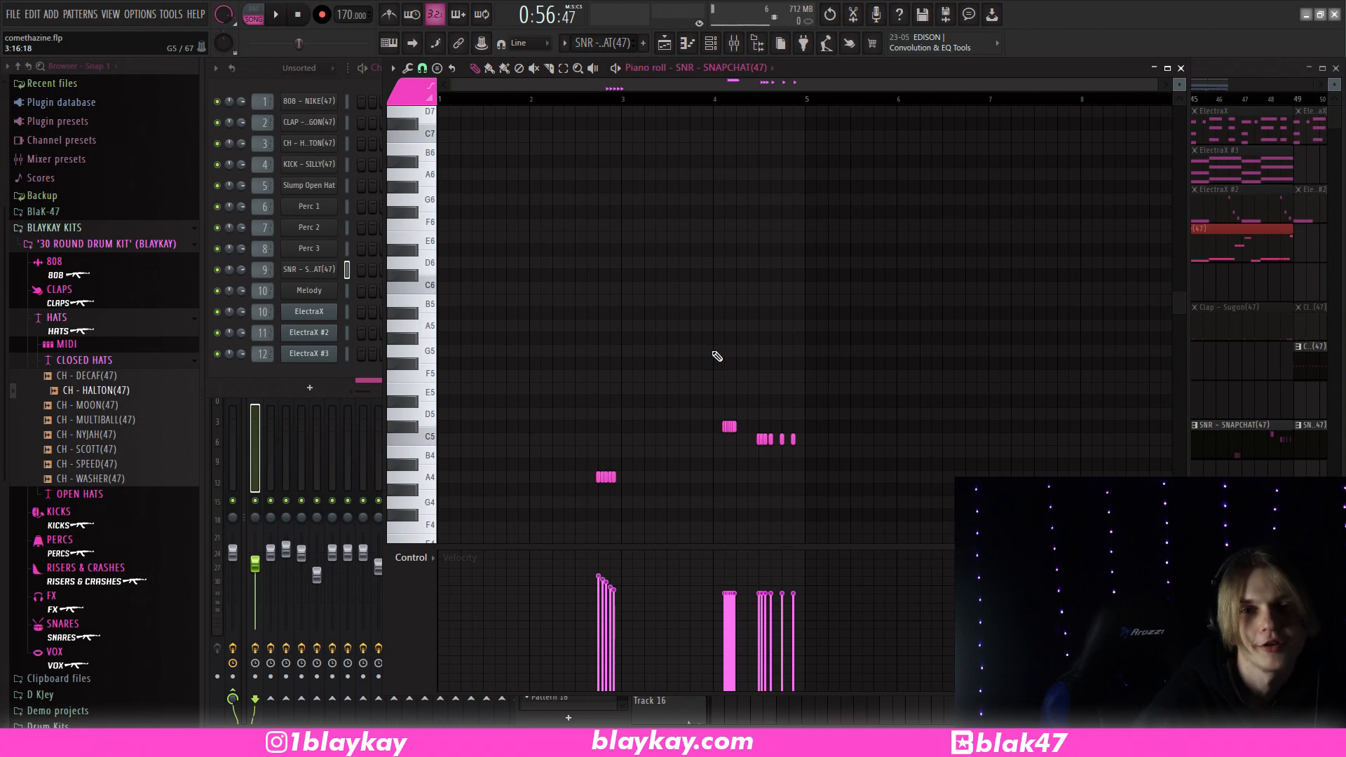
Play the SNR - SNAPCHAT(47) snare pattern, close its piano roll and return the arrangement's playback position to bar 25.
key("space")
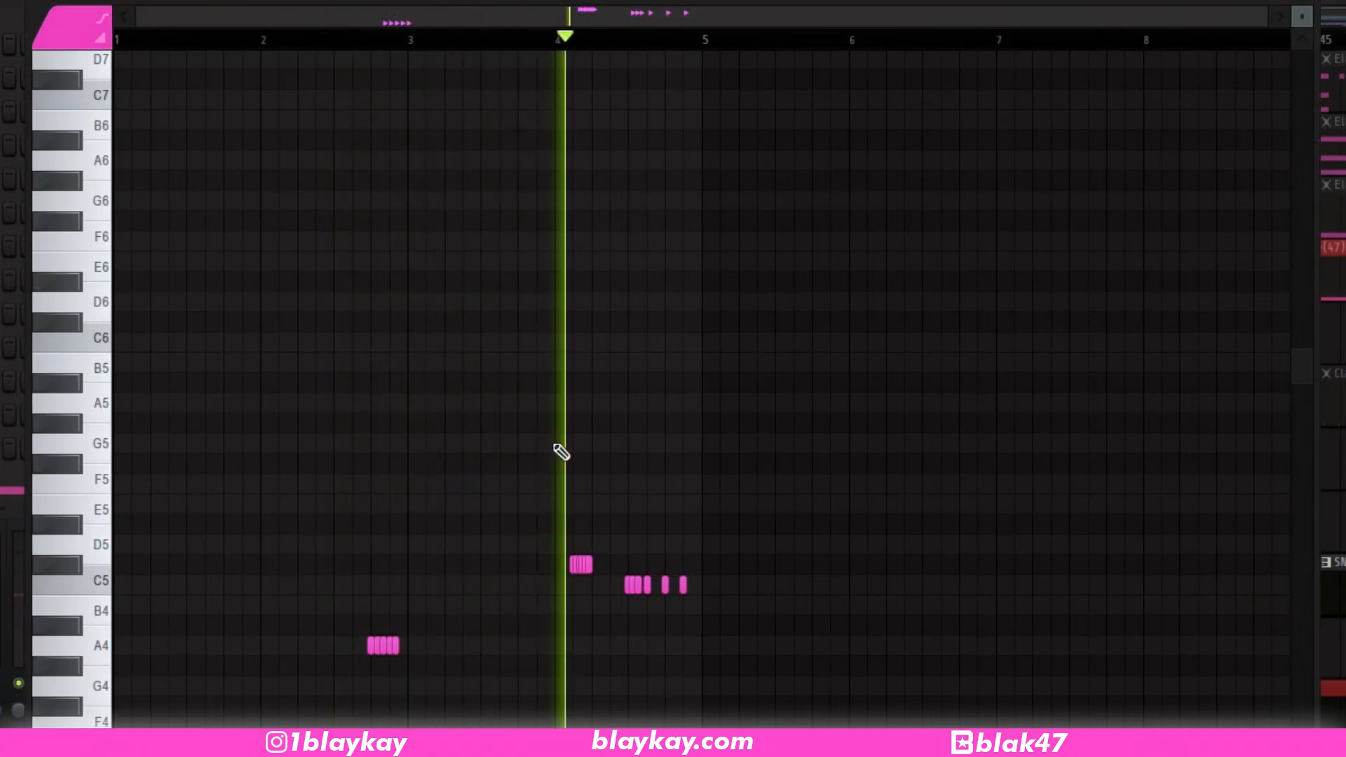
key("space")
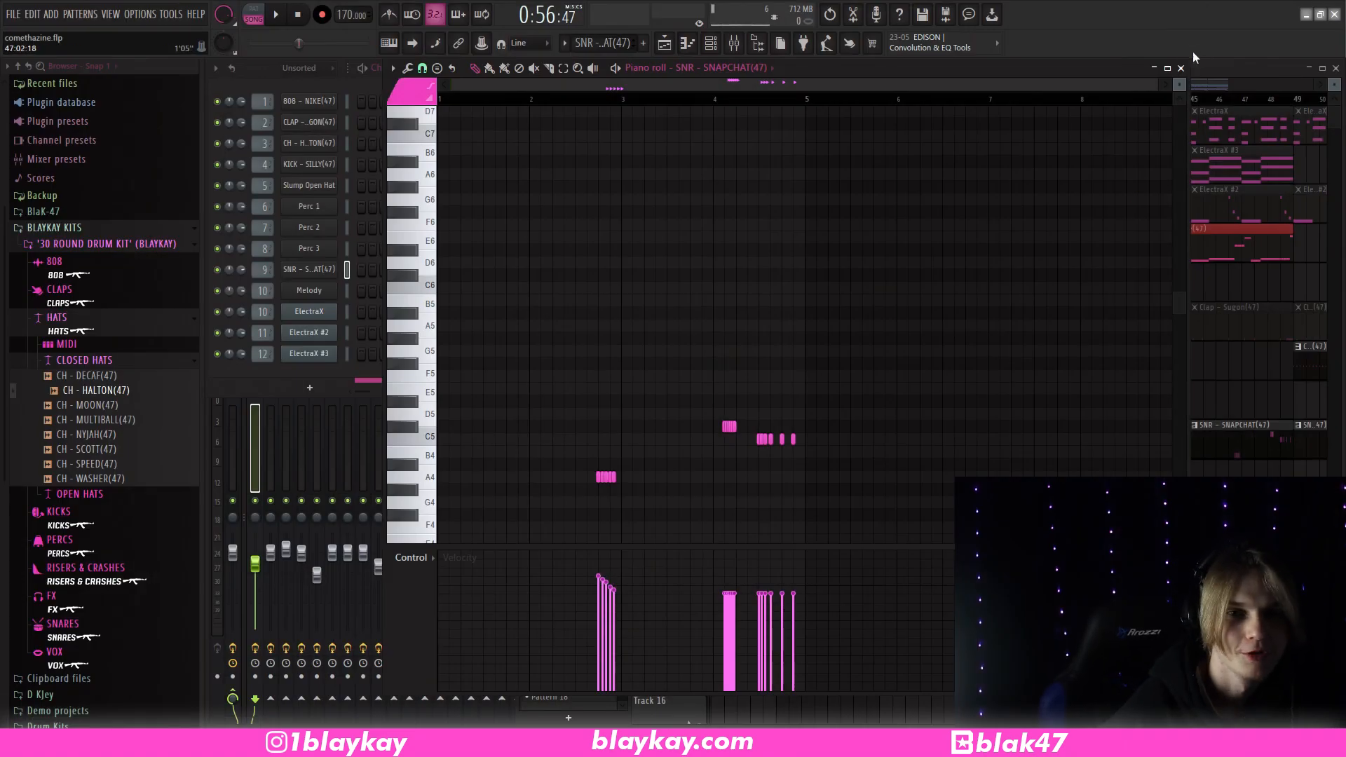
left_click(1181, 67)
left_click_drag(1085, 103, 812, 99)
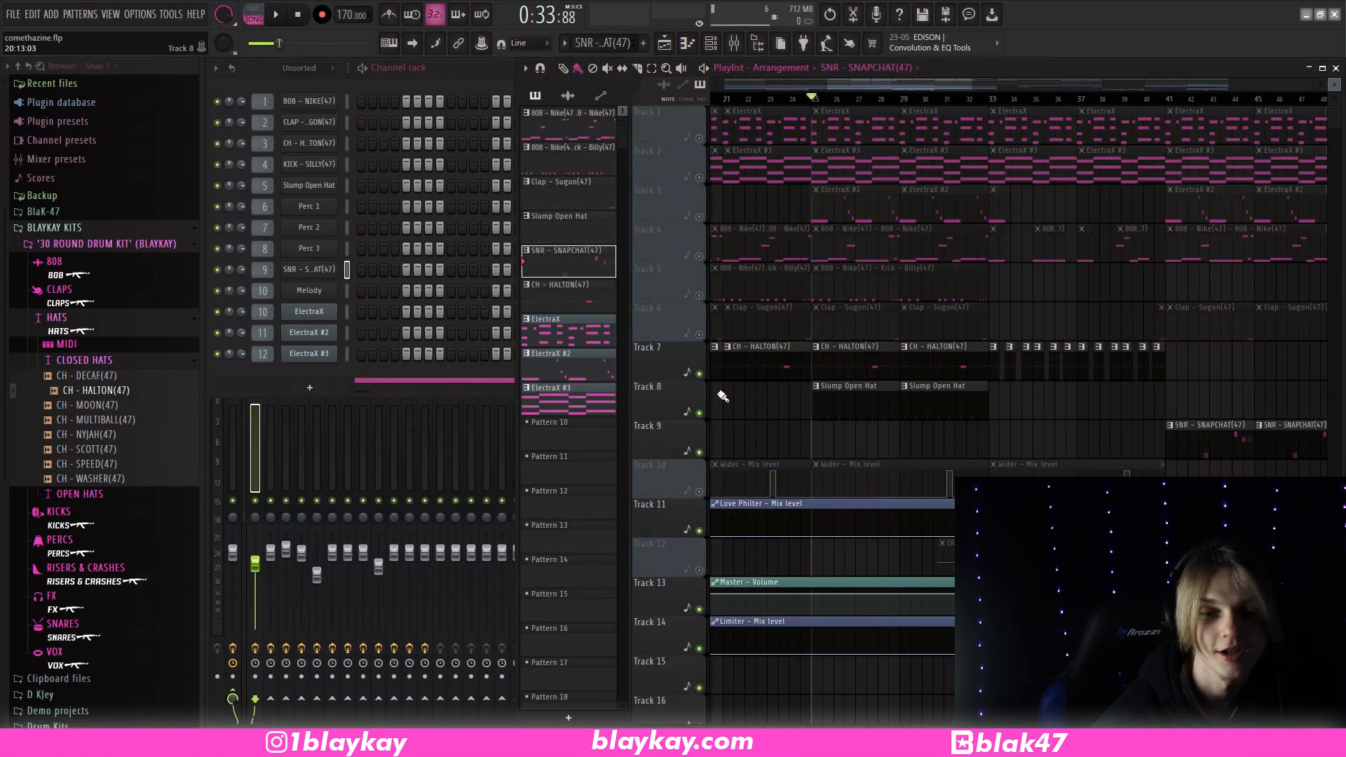
Unmute Tracks 1 to 6 in the playlist and highlight the clips on Tracks 1 to 8 between bars 25 and 33.
left_click_drag(700, 334, 700, 138)
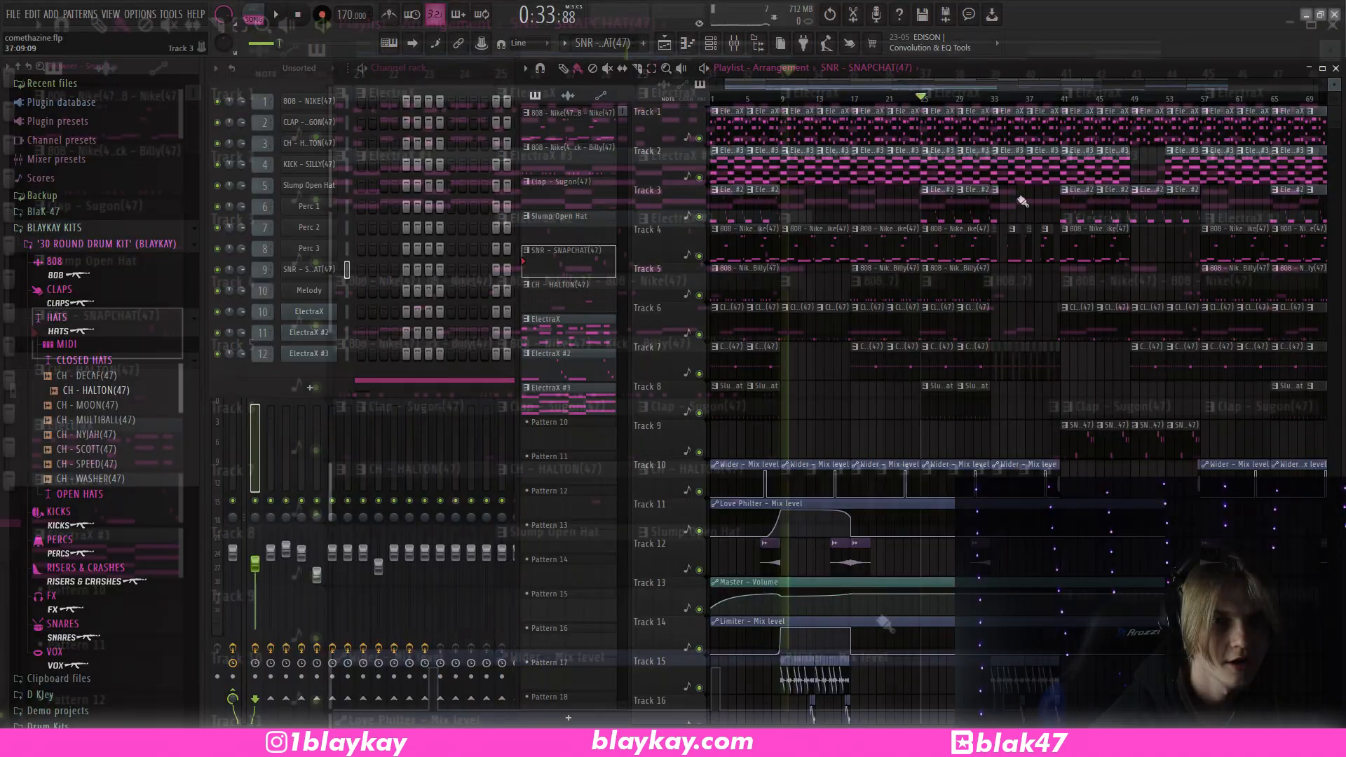
left_click_drag(984, 106, 933, 419)
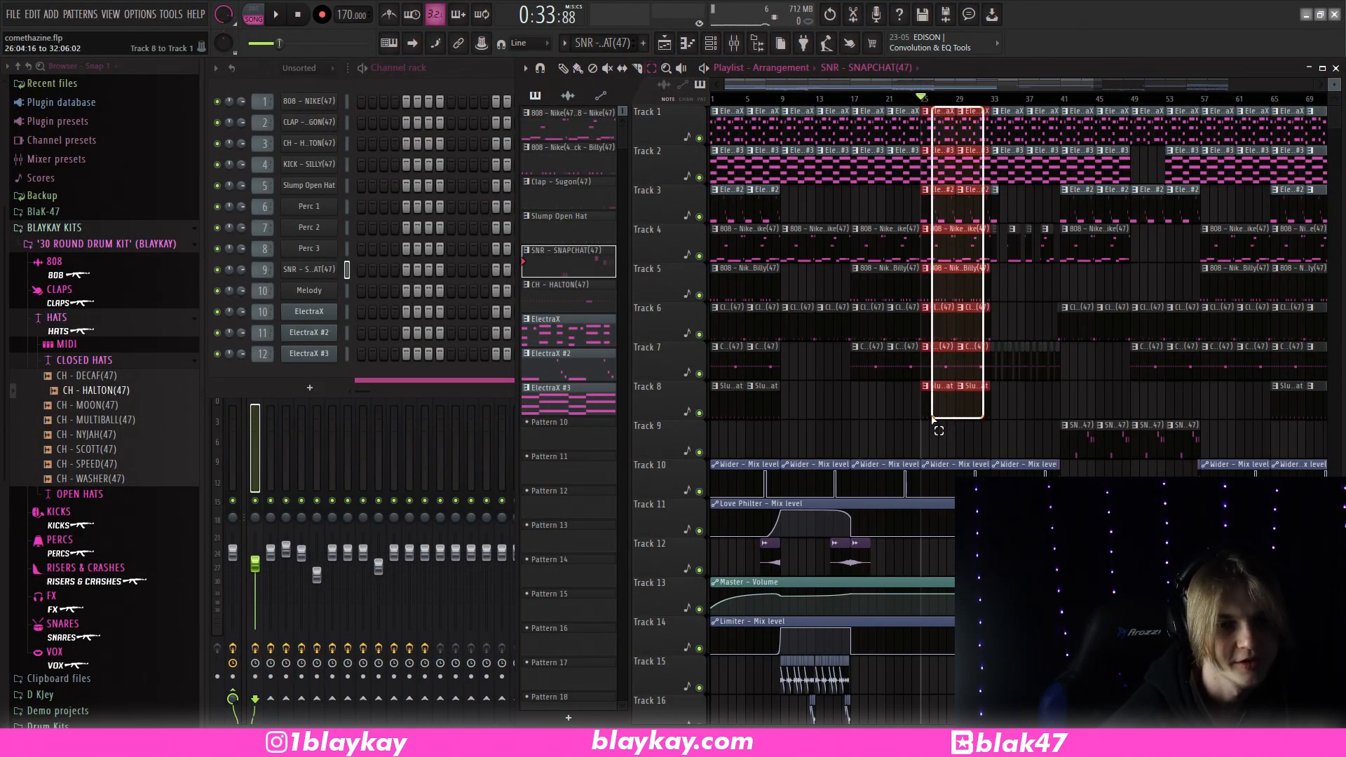
left_click_drag(943, 484, 943, 484)
Highlight the chopped 808 clips on Track 4 and the short hi-hat clips on Track 7 between bars 33 and 41.
scroll(870, 129, "up", 4, "ctrl")
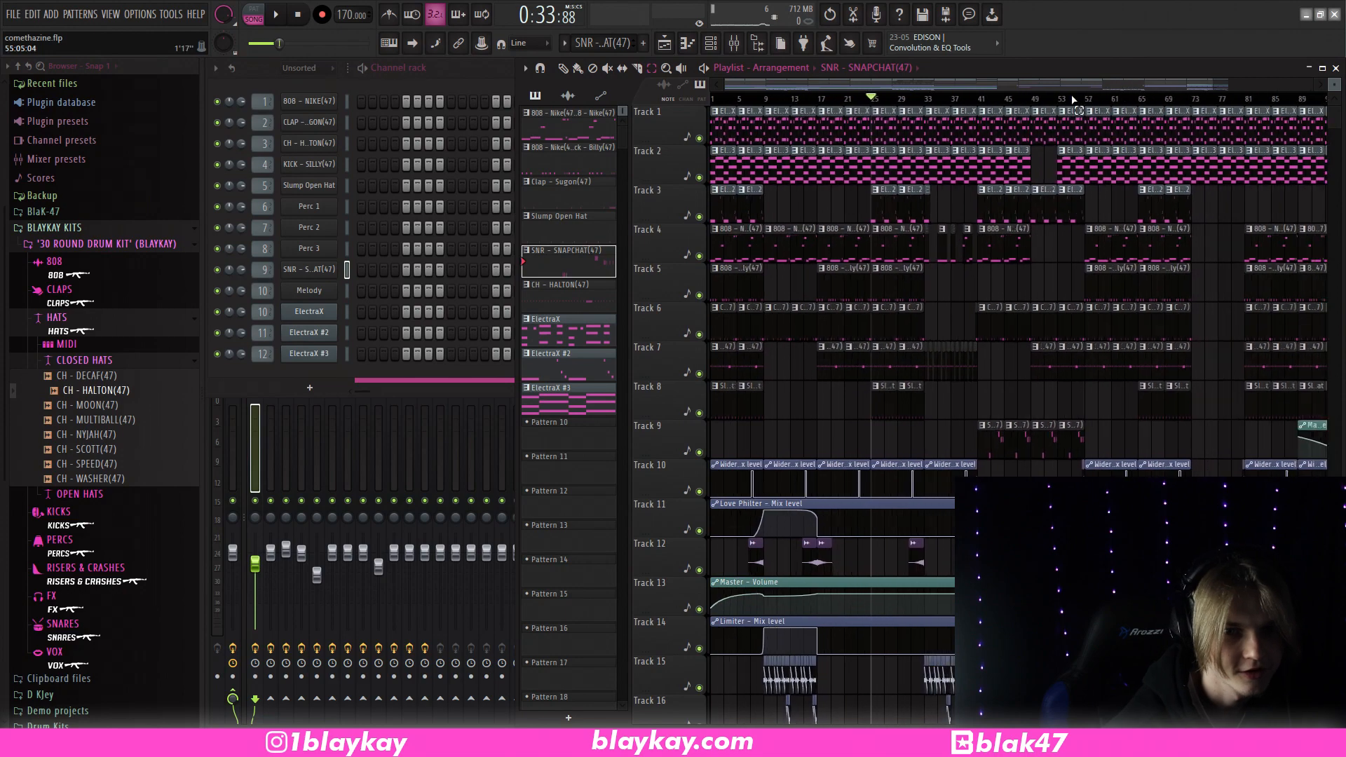
left_click_drag(970, 245, 851, 219)
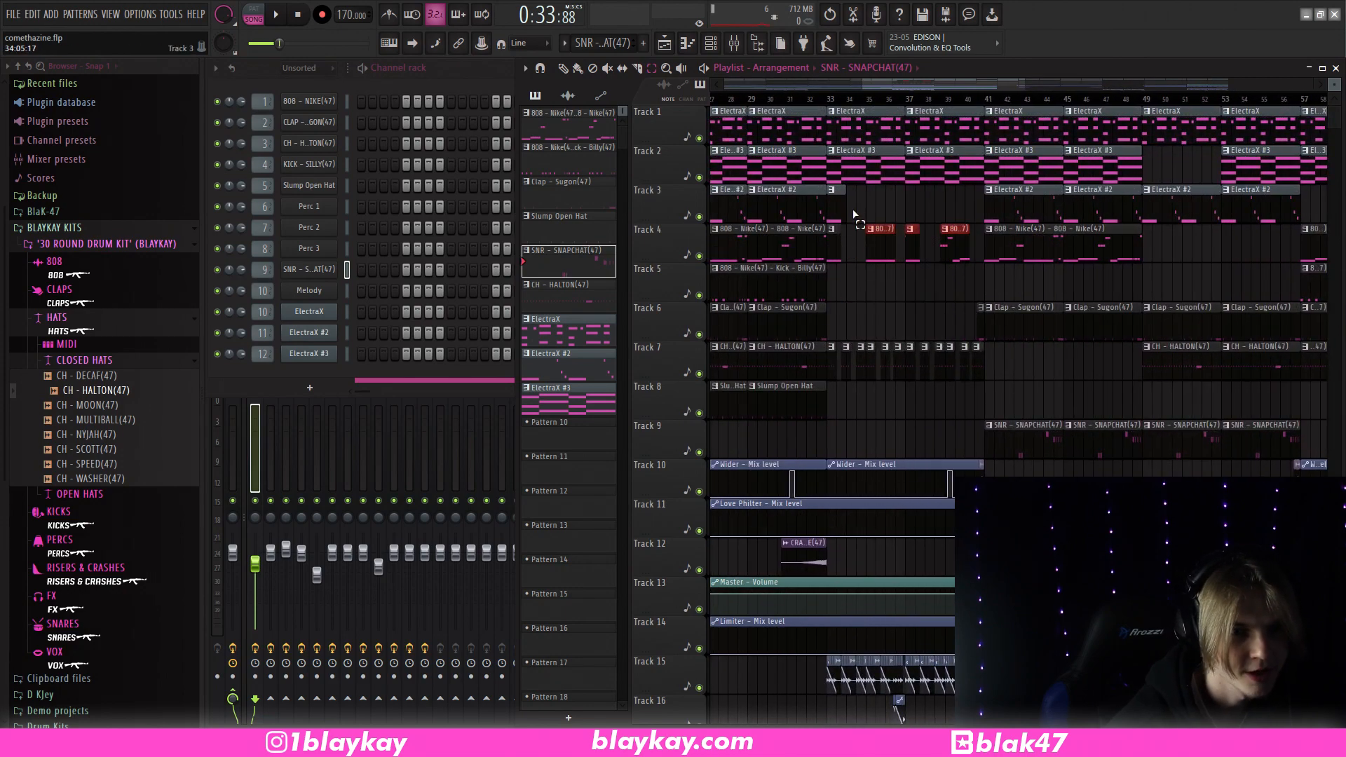
scroll(809, 135, "down", 4)
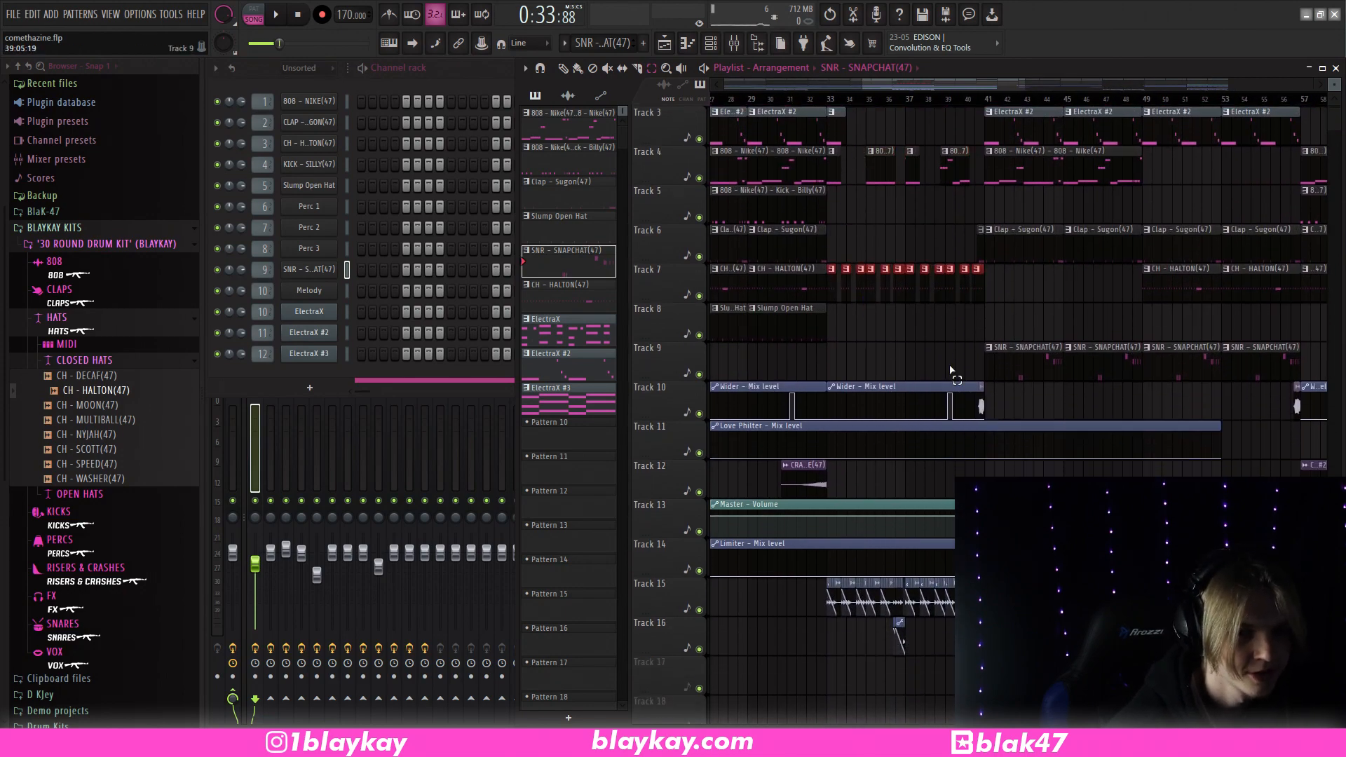
scroll(873, 105, "up", 3, "ctrl")
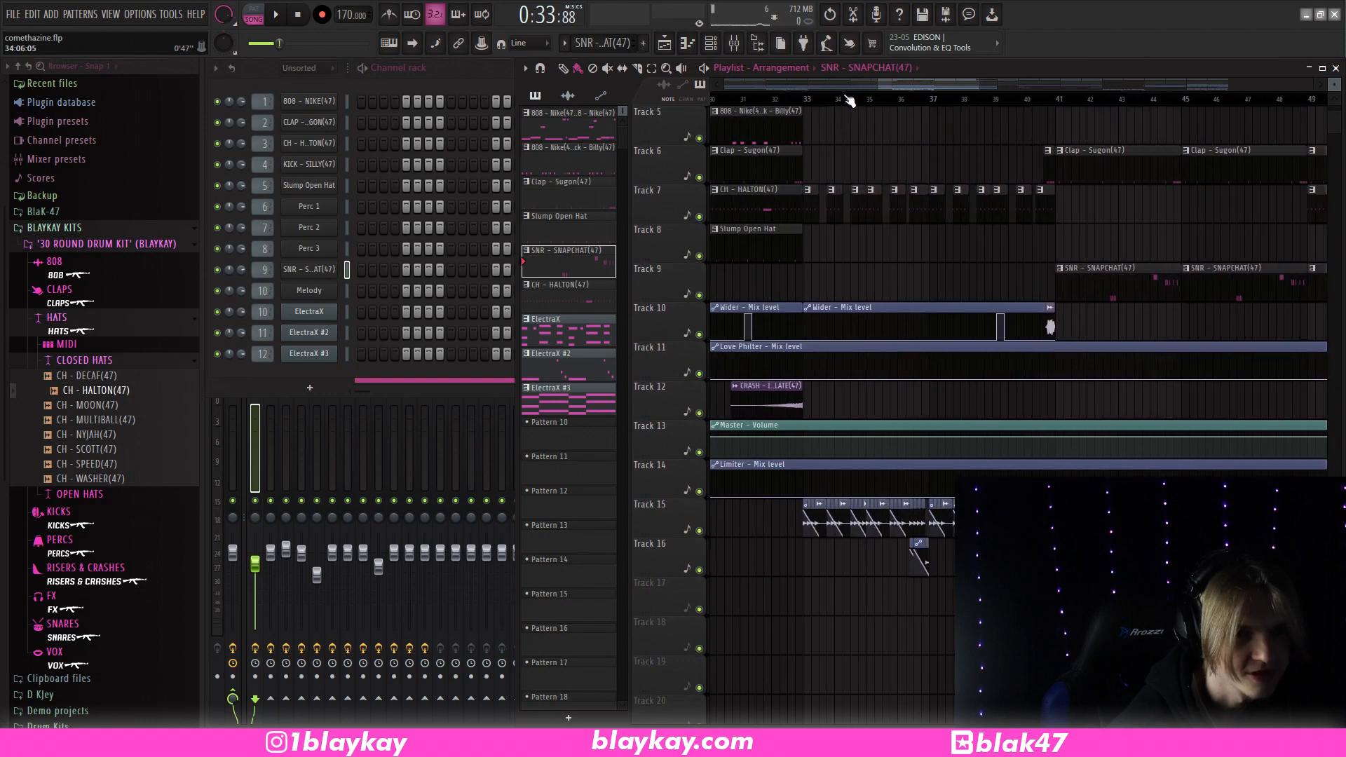
Play the arrangement from bar 33 to hear the section with chopped 808 and hi-hat clips, and stop playback.
key("space")
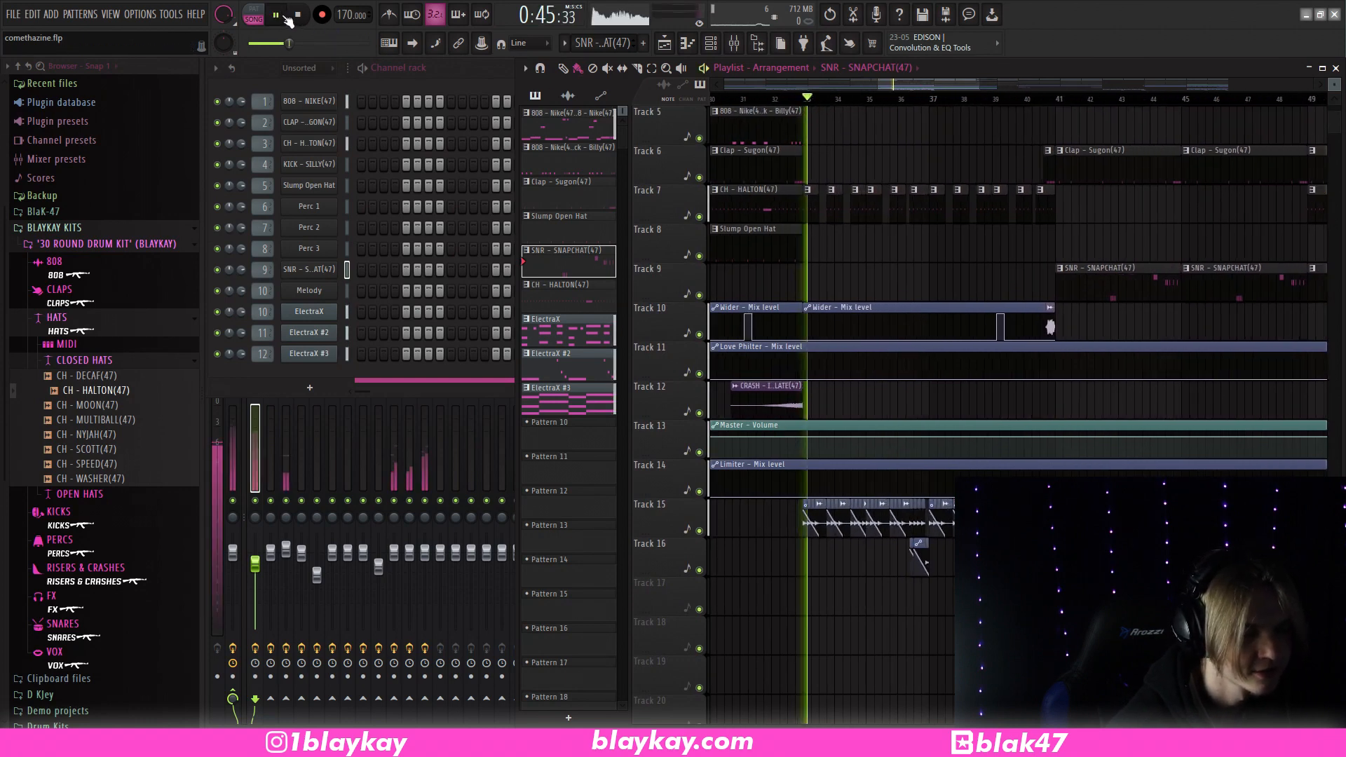
scroll(905, 206, "up", 3)
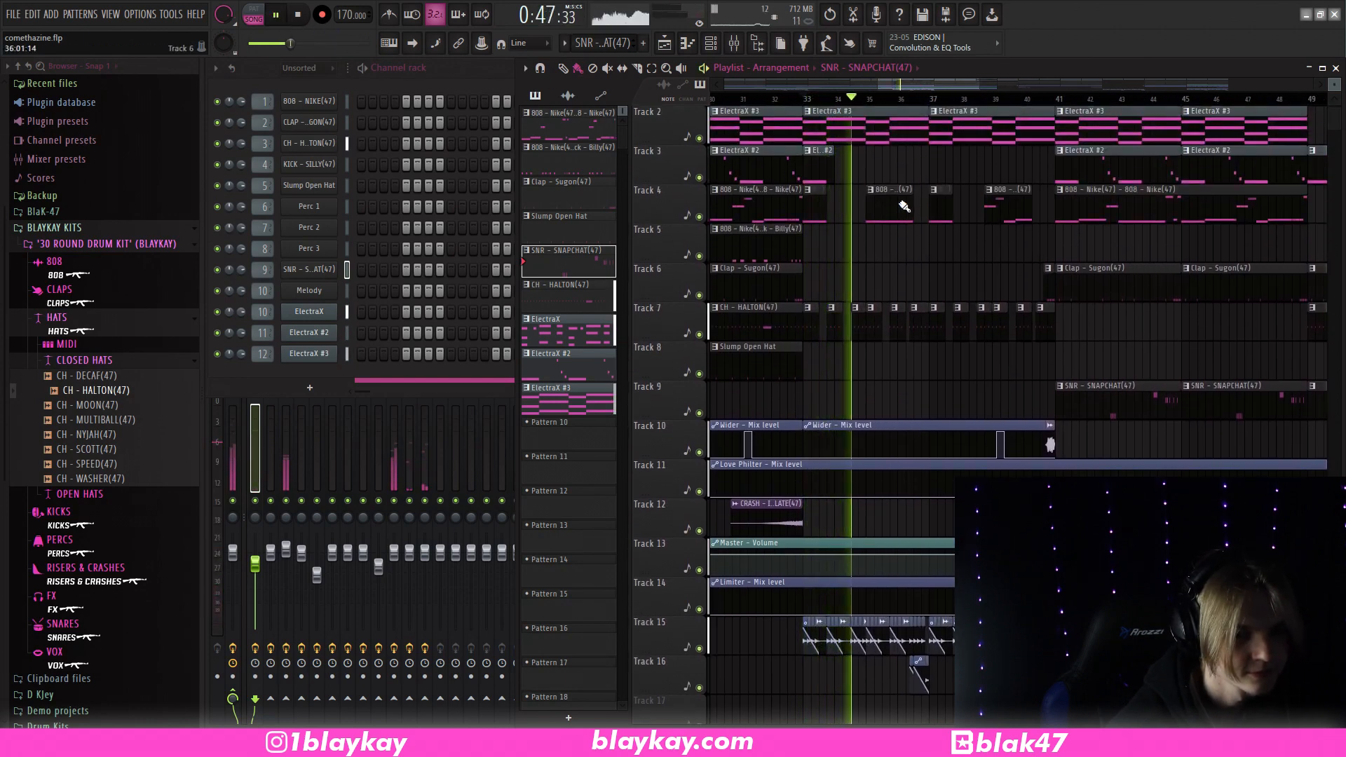
scroll(903, 208, "up", 1)
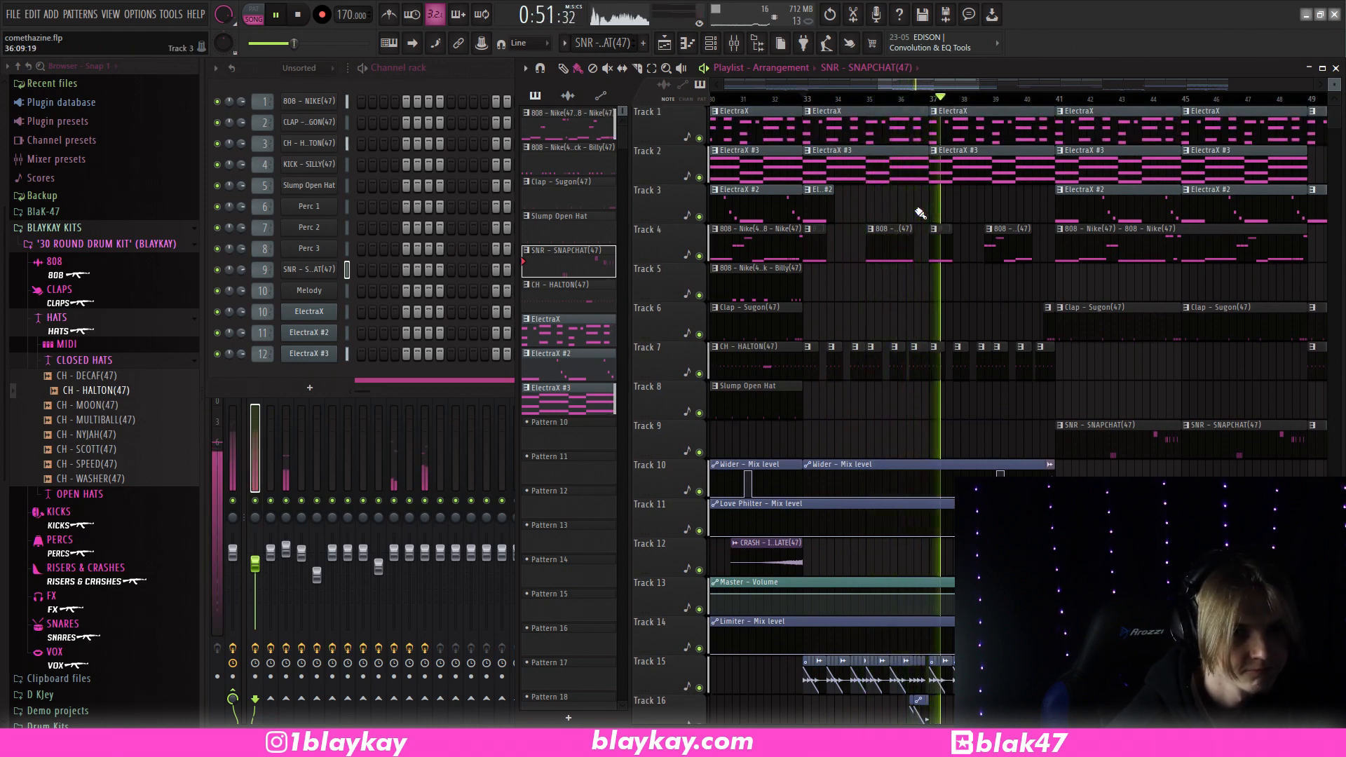
key("space")
Examine the arrangement after bar 41, highlighting the Track 5 to 7 drum clips around bar 57 and the crash clips on Track 12.
scroll(931, 102, "down", 3)
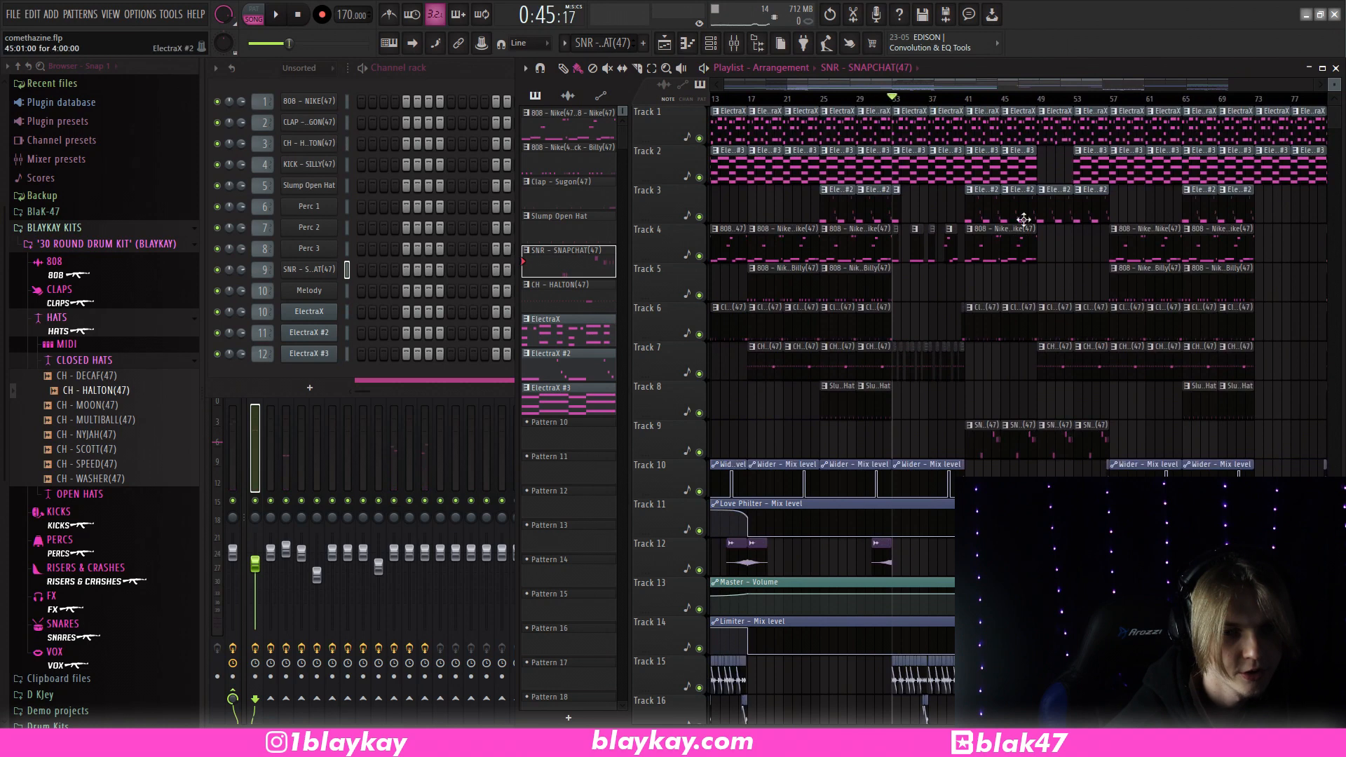
scroll(932, 102, "down", 3)
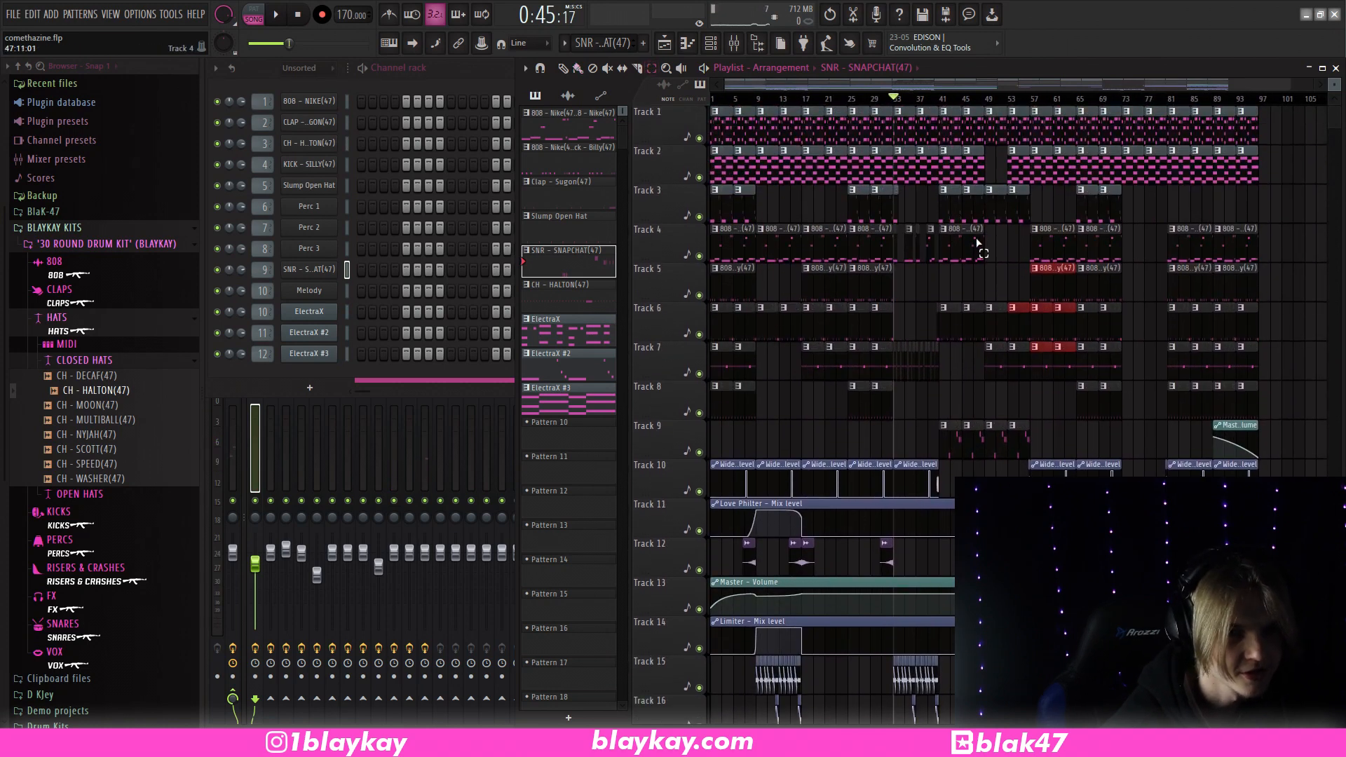
scroll(978, 284, "down", 3)
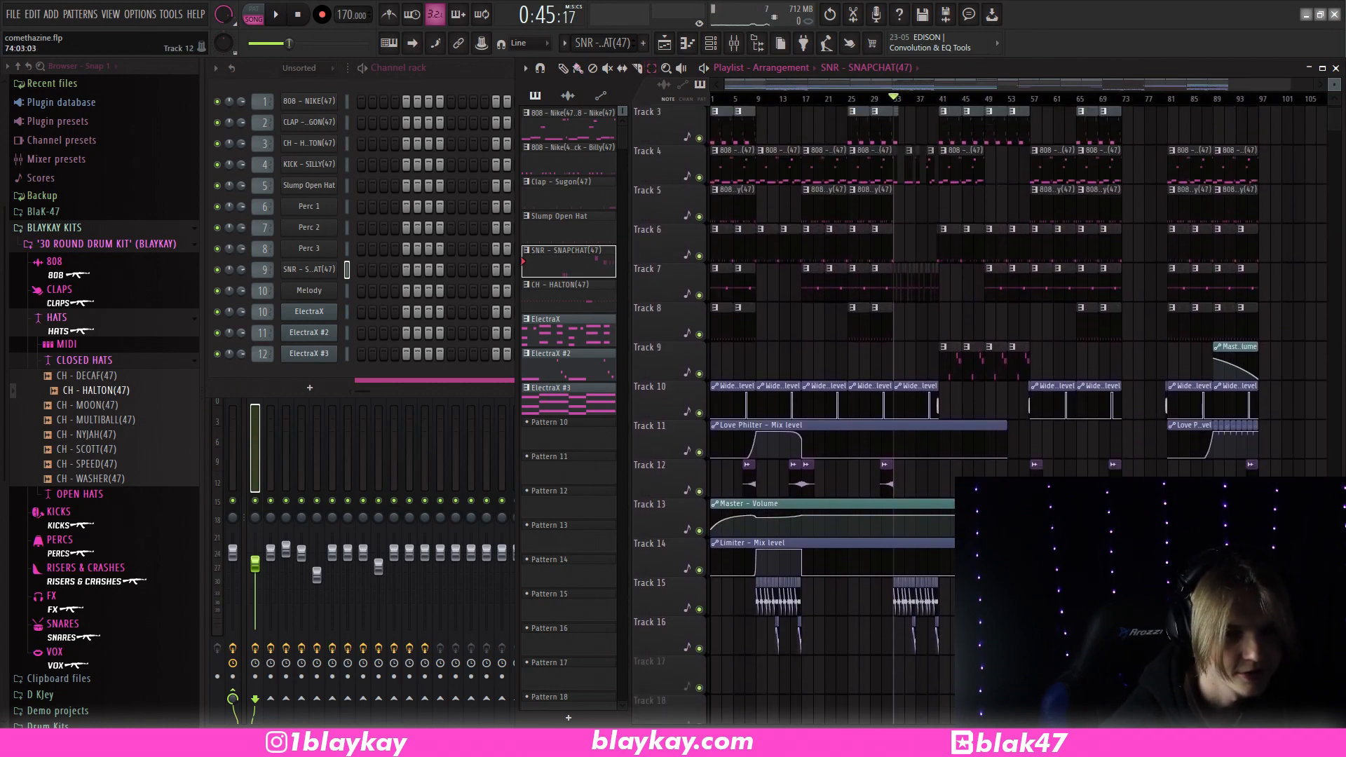
scroll(842, 484, "up", 3)
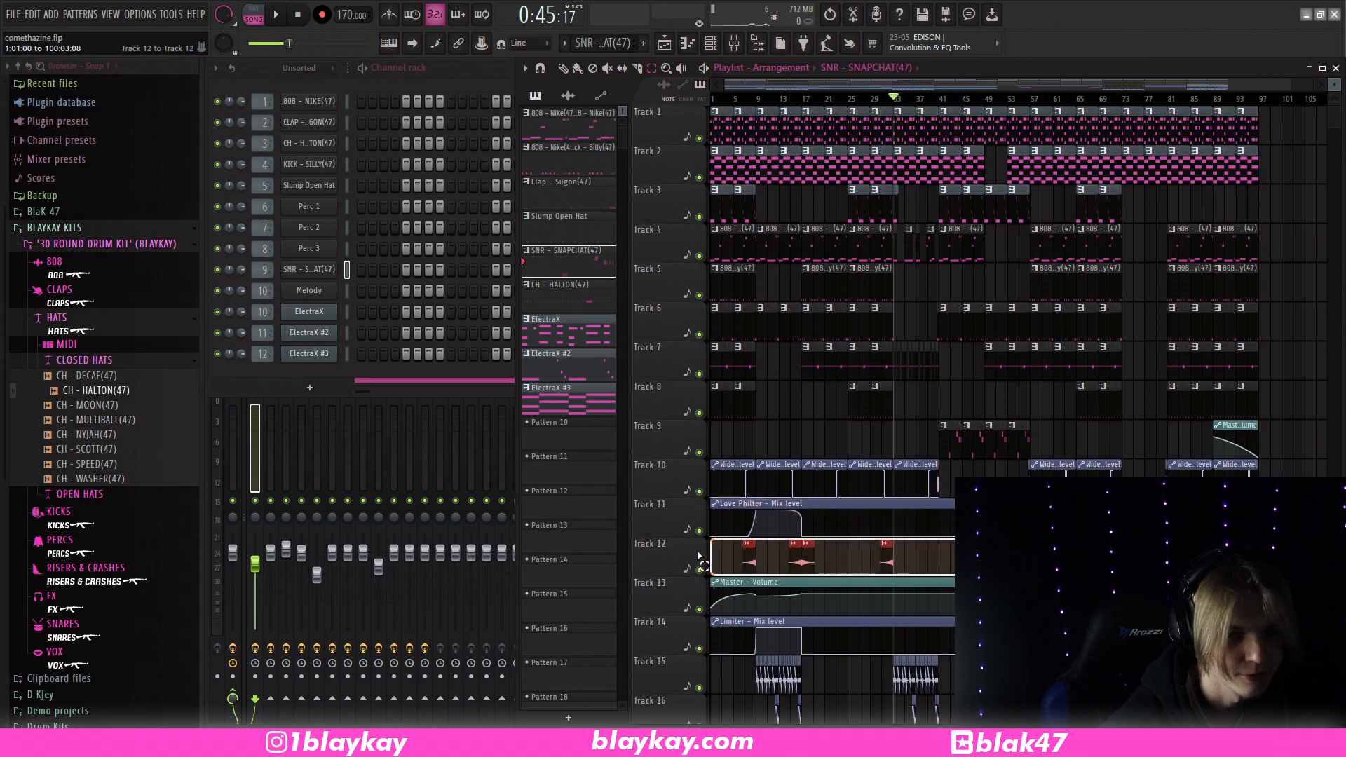
Highlight the Love Philter - Mix level automation on Track 11 along with the Track 12 crash clips, and clear the selection.
left_click(1200, 504)
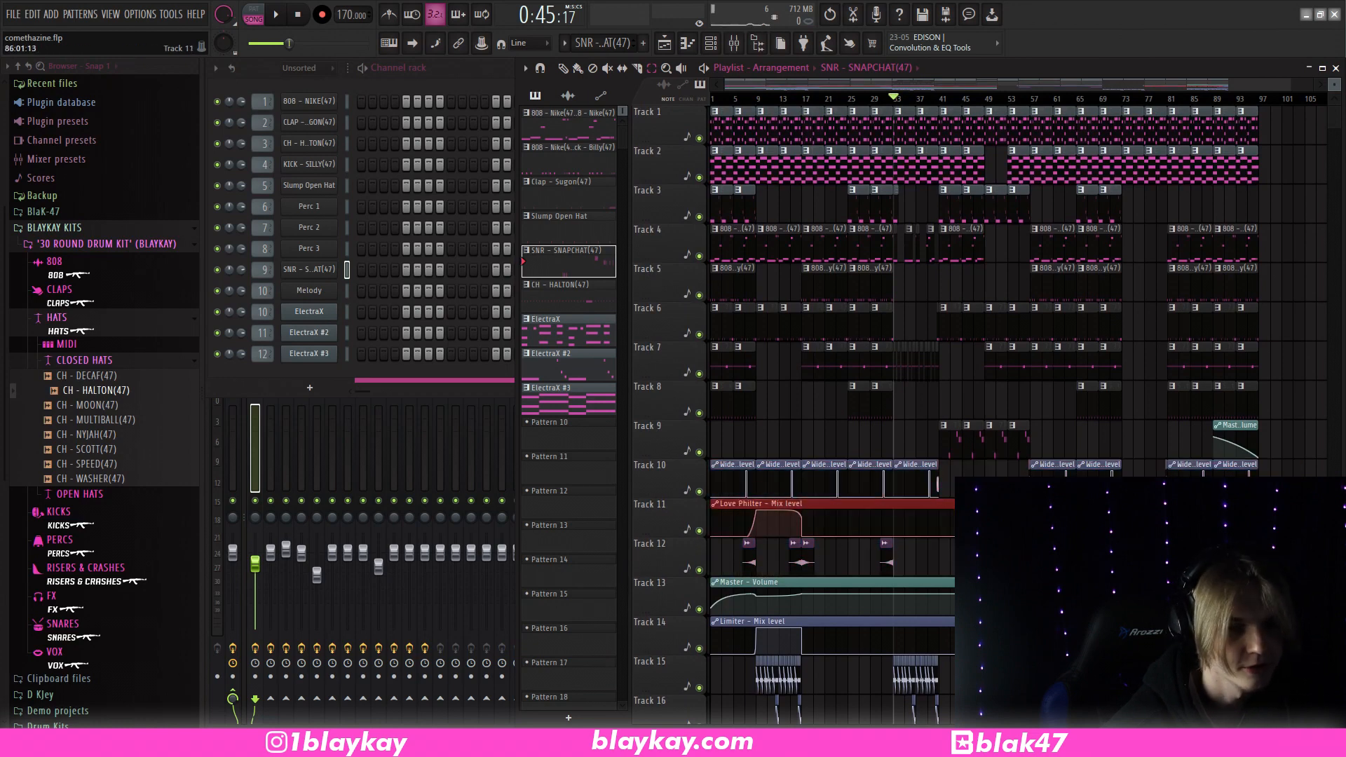
scroll(842, 491, "down", 3)
left_click_drag(955, 669, 730, 576)
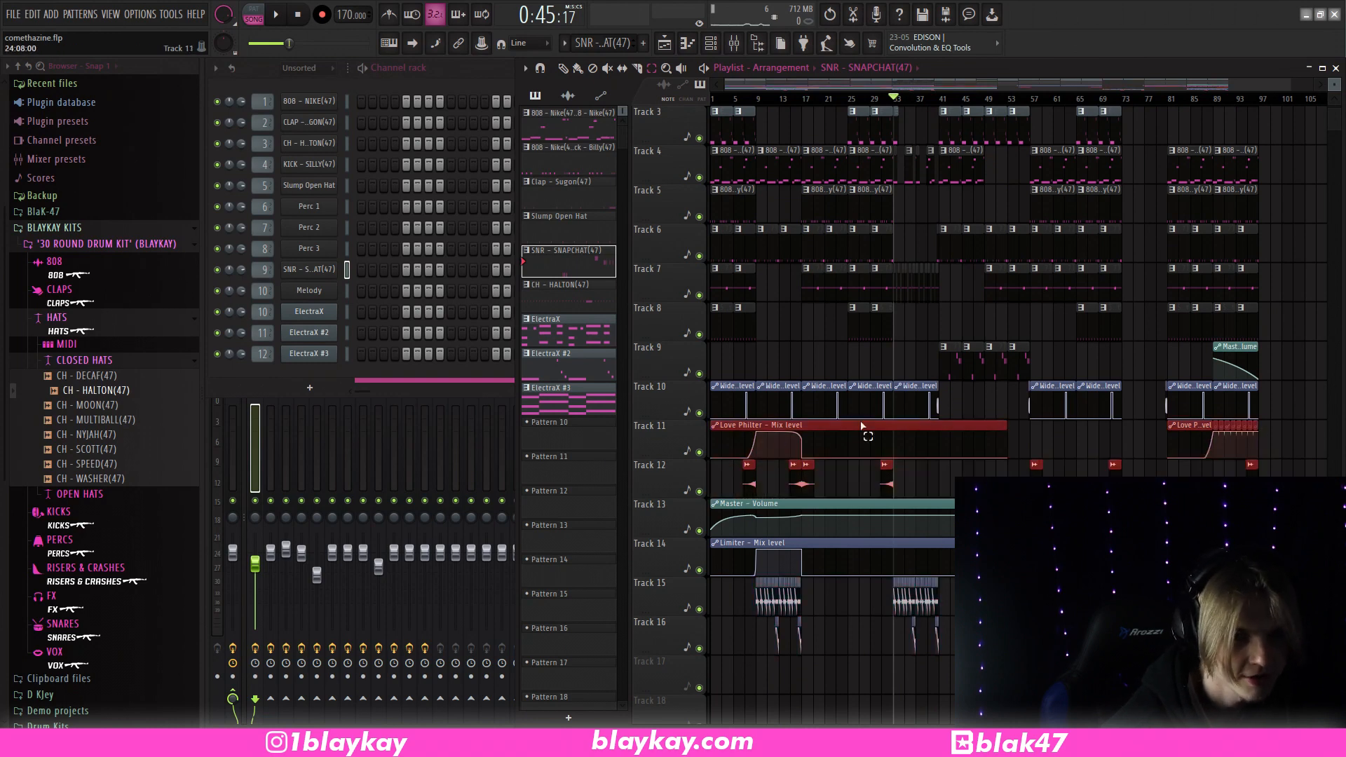
scroll(1094, 389, "up", 2)
scroll(1024, 351, "up", 1)
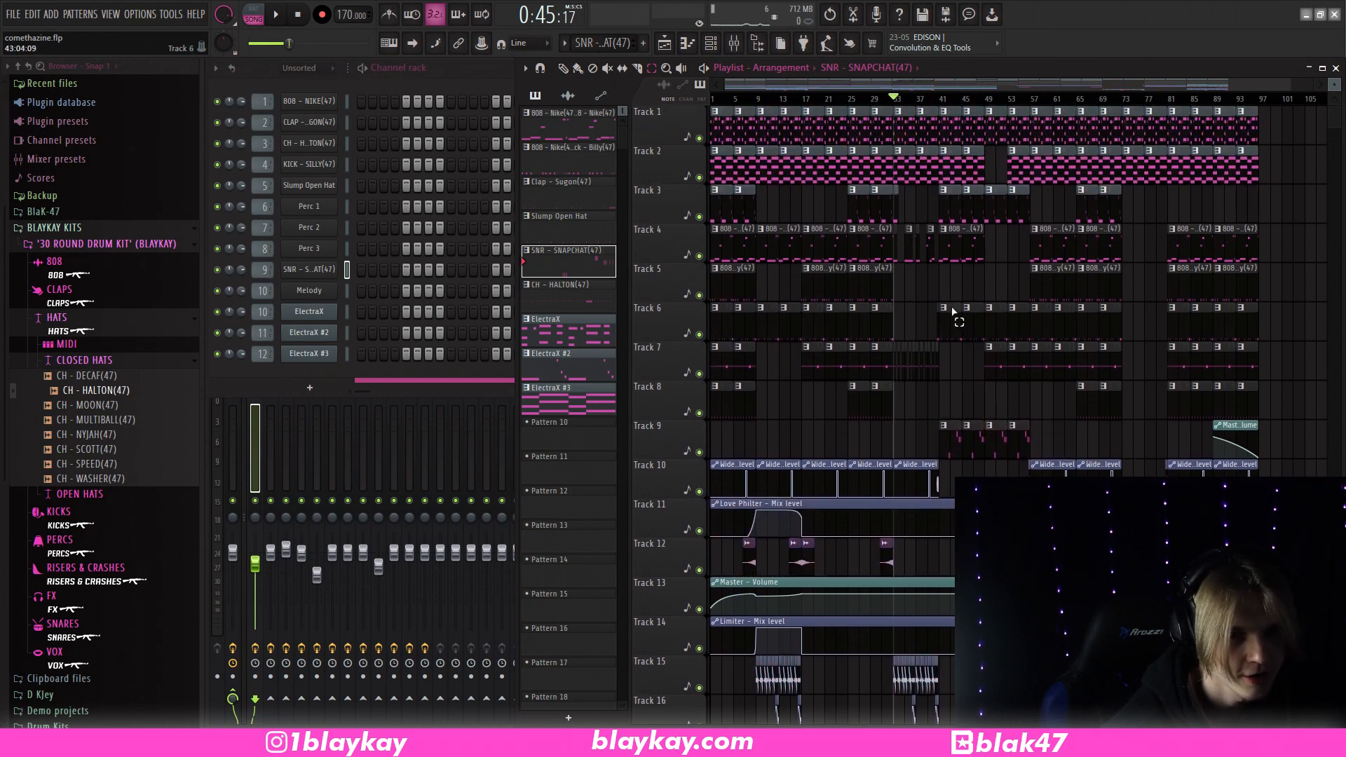